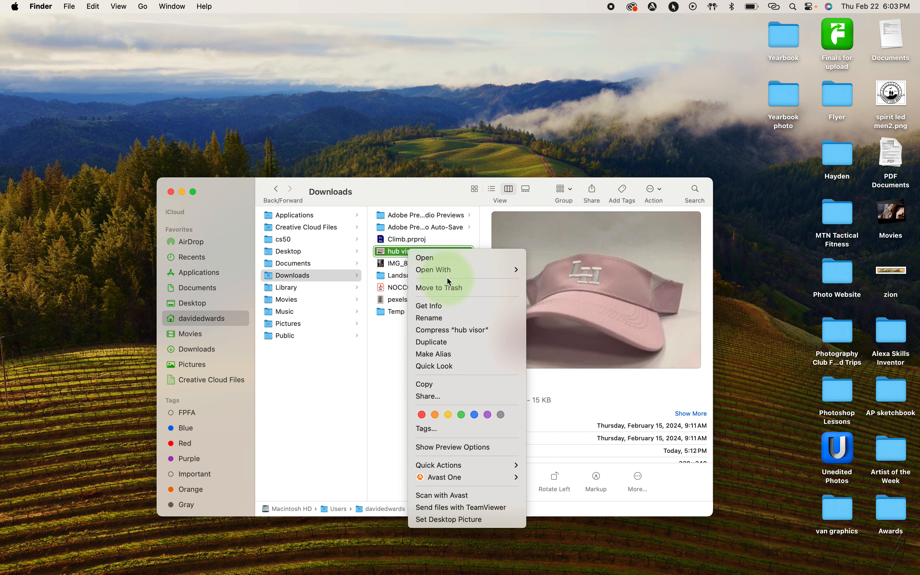
Open the hub visor image from the Downloads folder in Adobe Photoshop 2024
mouse_move(459, 270)
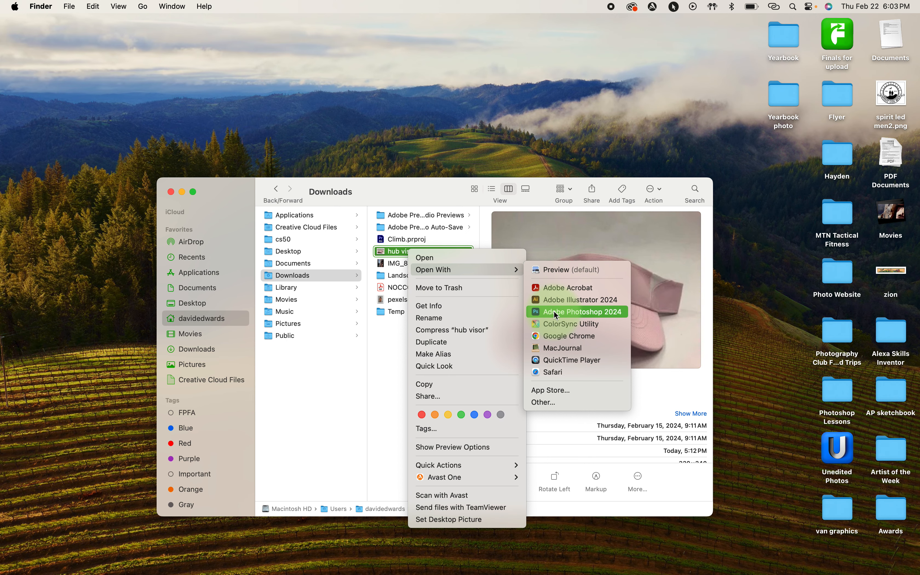
click(573, 314)
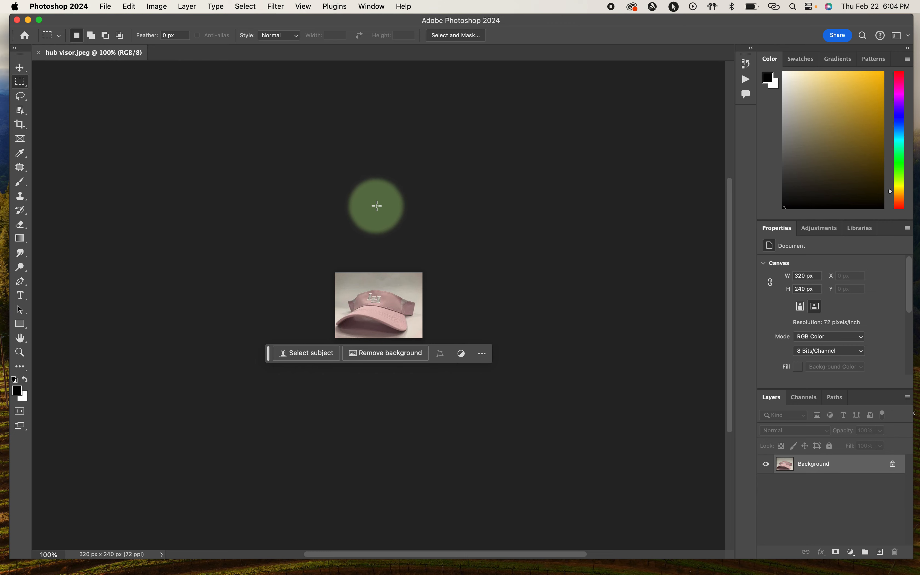
Duplicate the Background layer of the visor photo
key(super+equal)
key(super+equal)
key(super+equal)
key(super+equal)
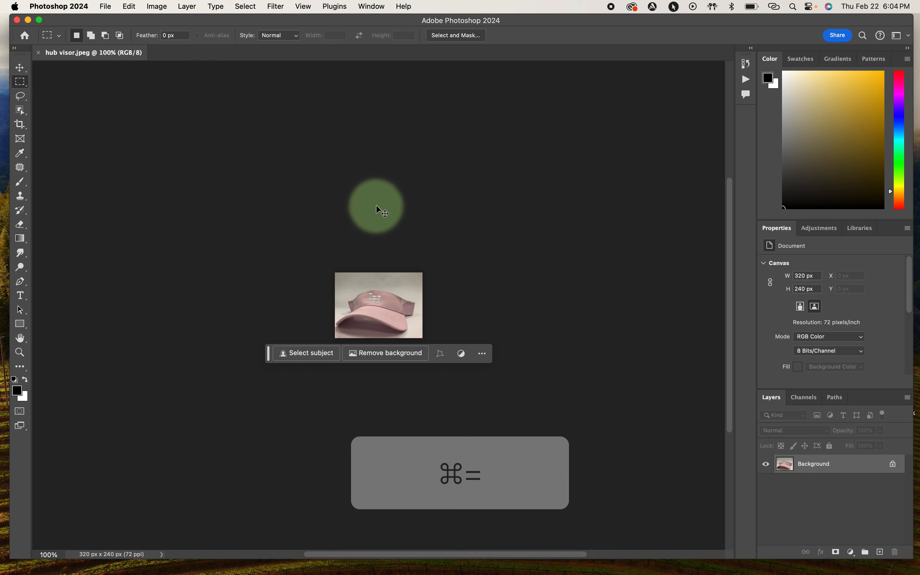
key(super+equal)
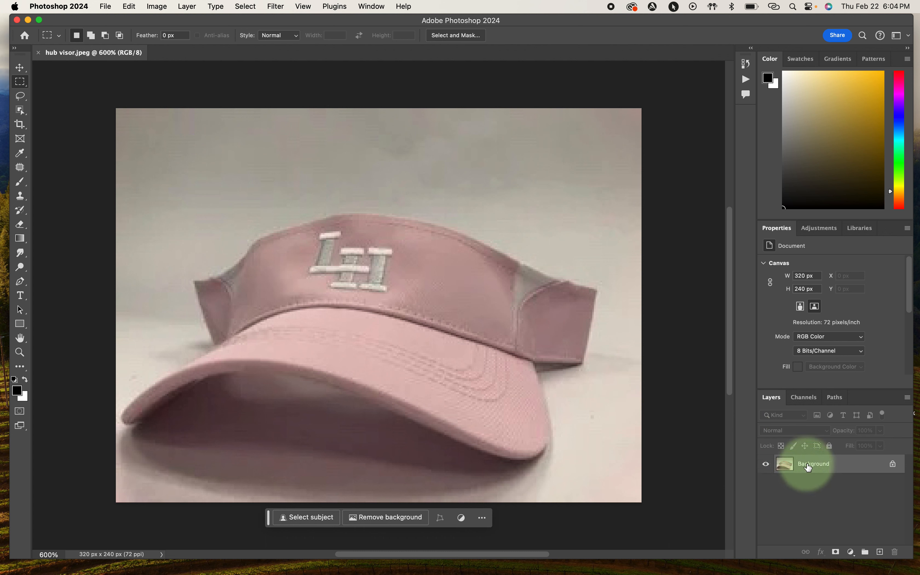
drag(809, 465, 879, 552)
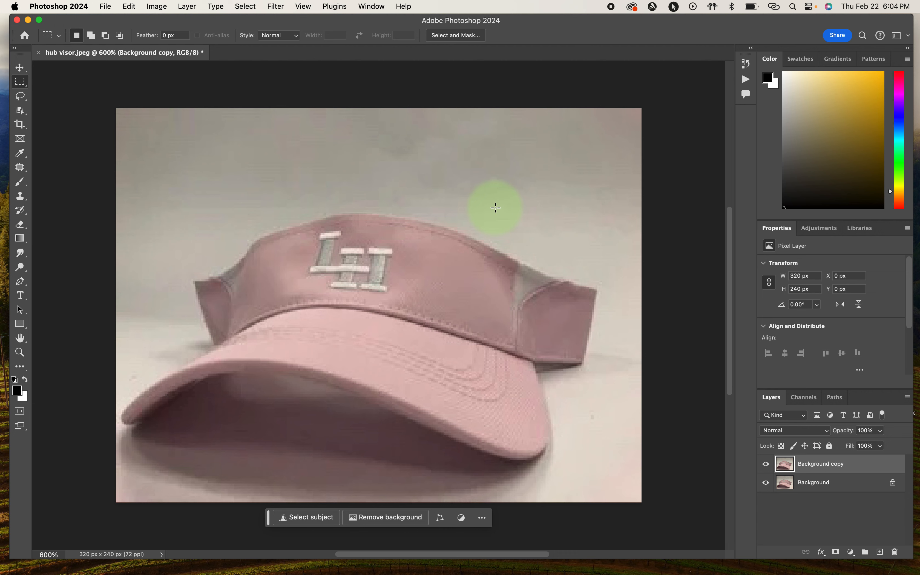
Open the Camera Raw filter on the duplicate layer and sample the grey backdrop above the visor with the White Balance eyedropper
key(super)
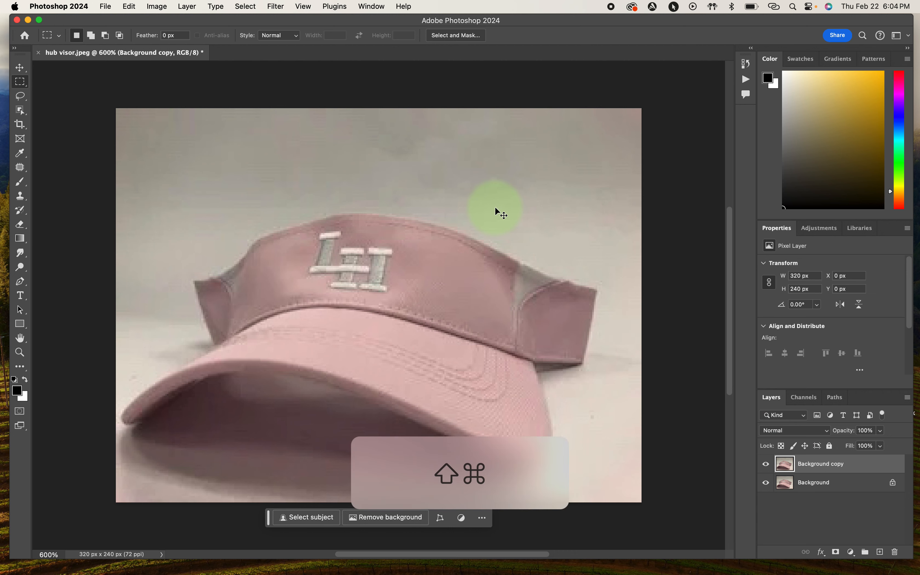
key(shift+super+a)
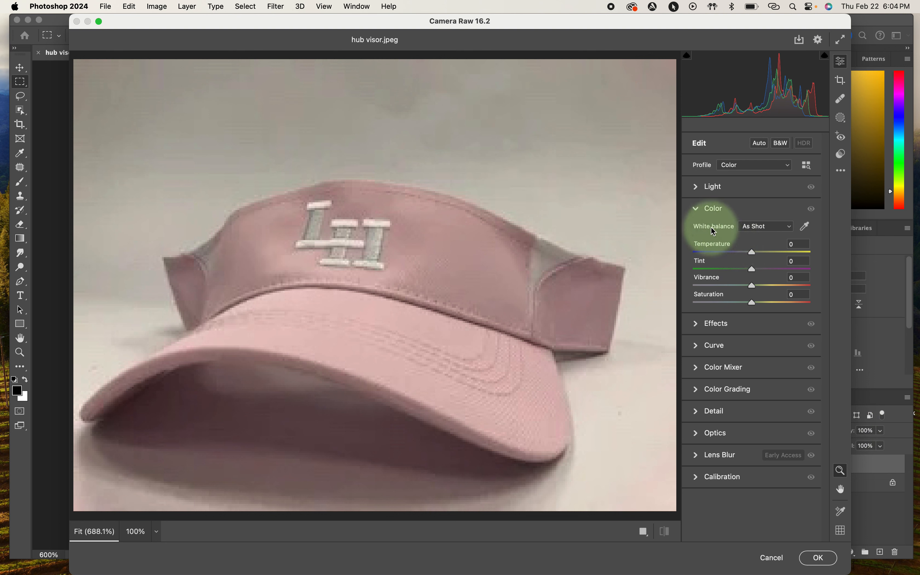
click(697, 212)
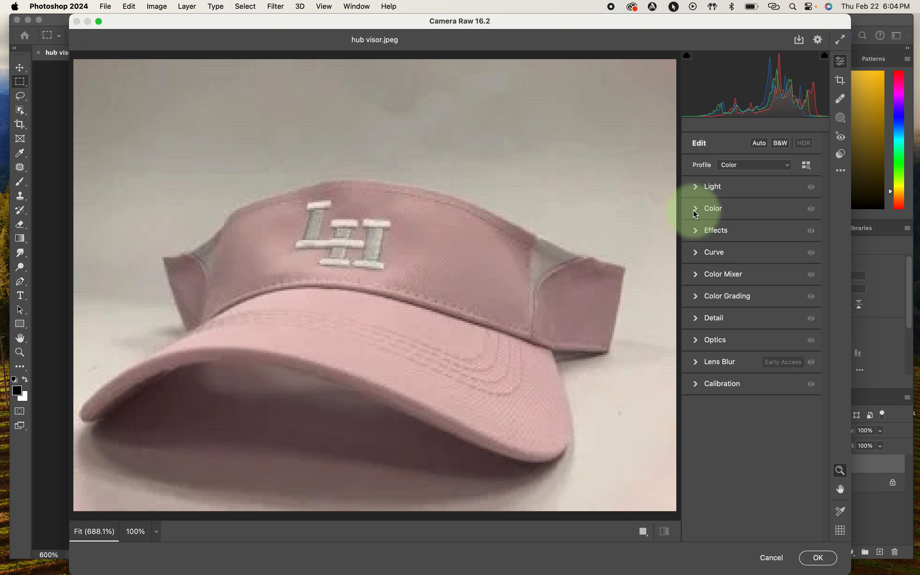
click(696, 212)
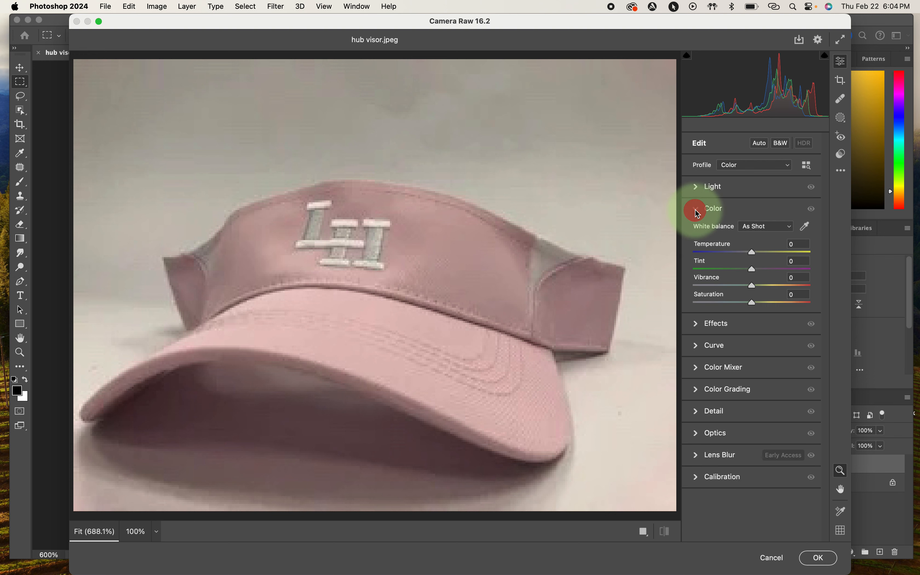
click(807, 228)
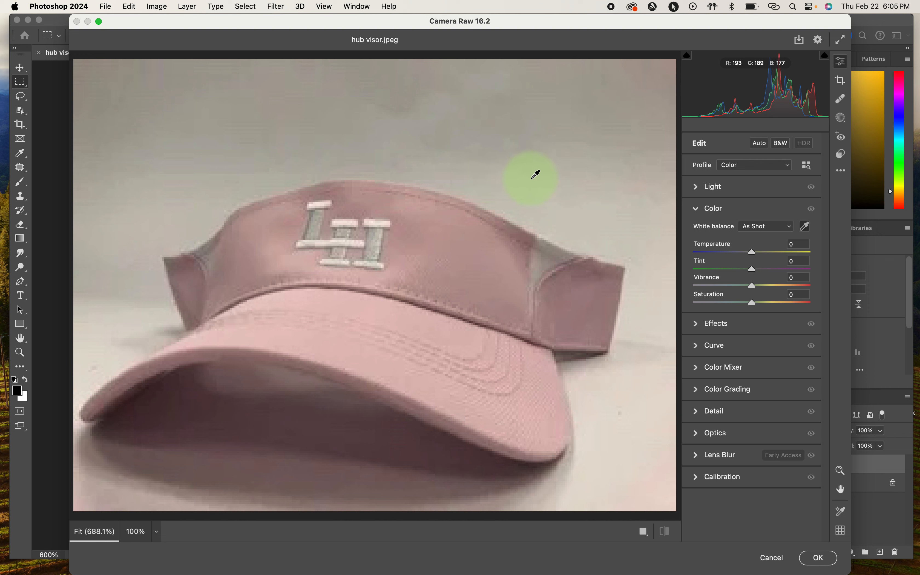
click(536, 175)
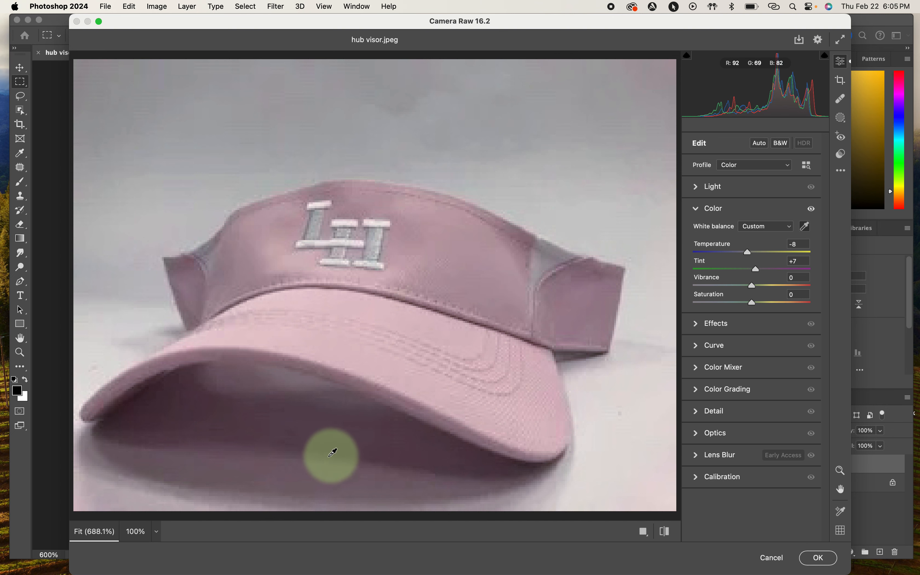
Try other white balance samples on the shadow under the brim, the visor's side panel, the letter L and the backdrop
click(195, 471)
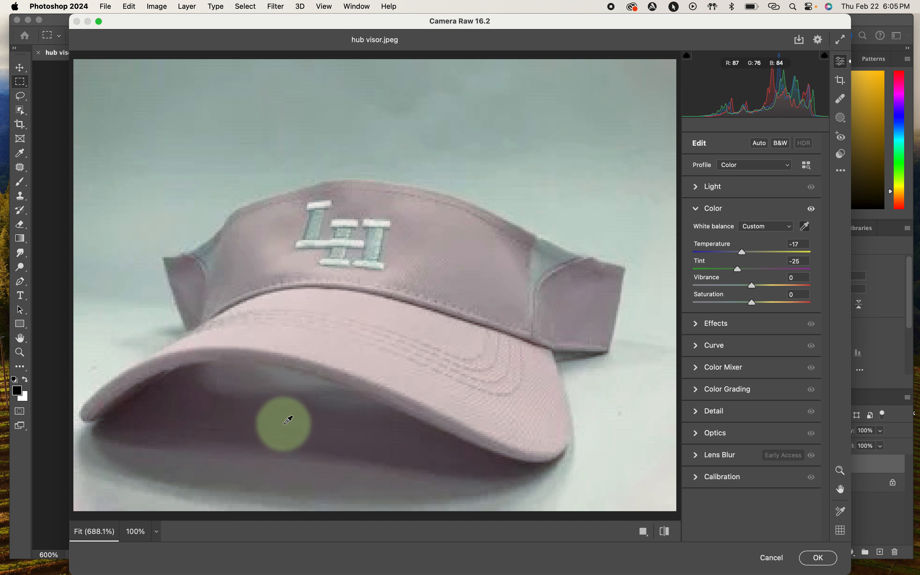
click(280, 425)
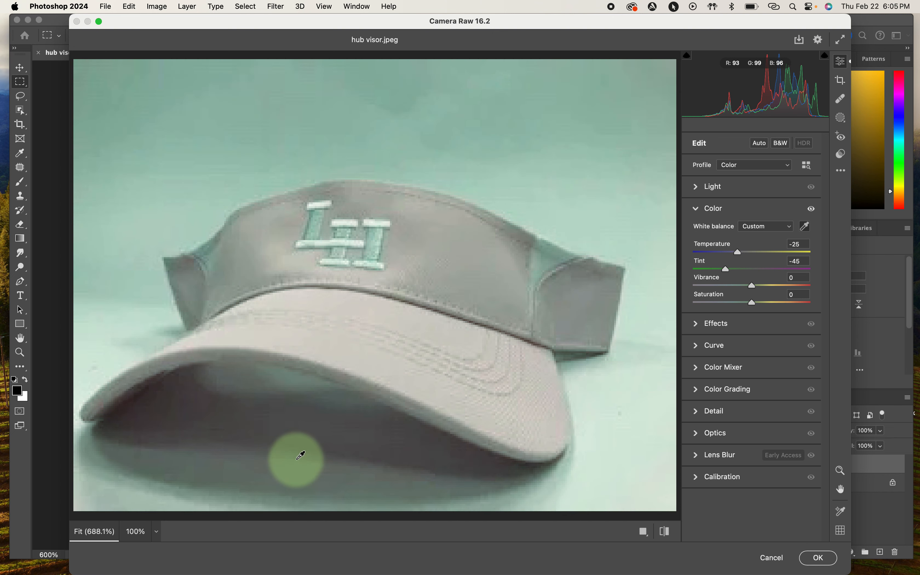
click(296, 456)
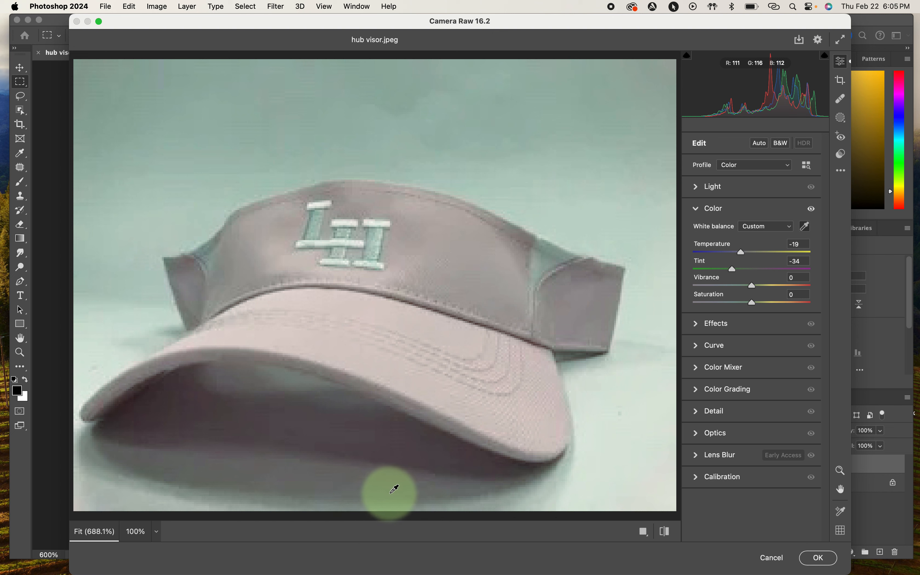
click(554, 247)
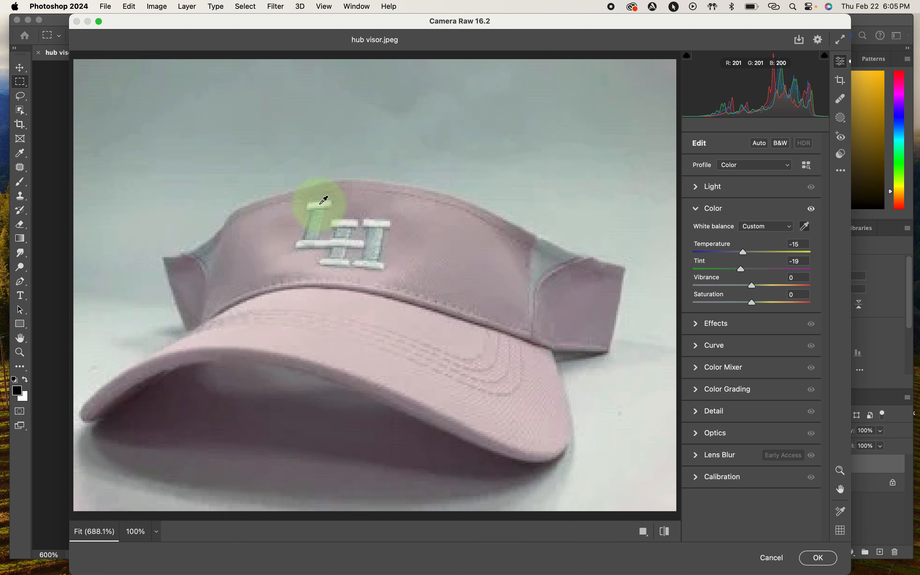
click(318, 223)
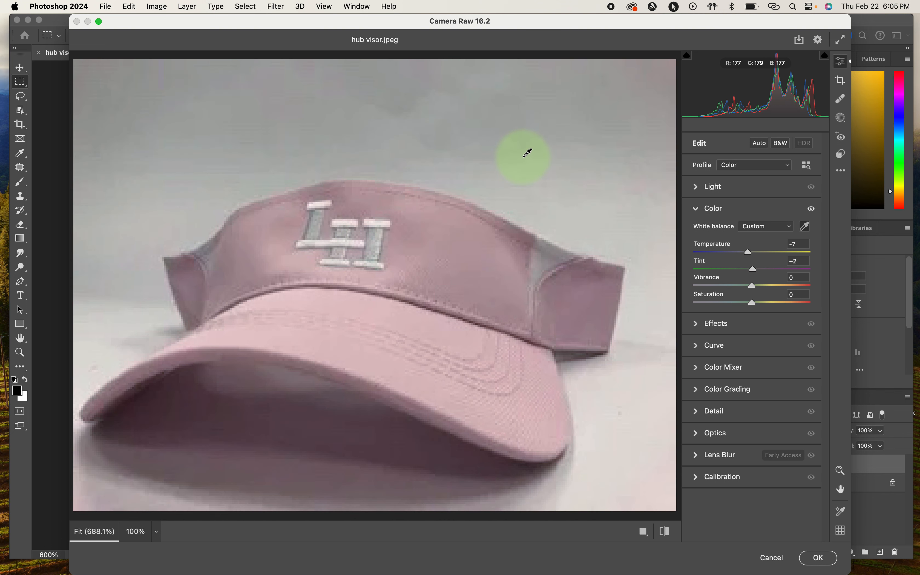
click(340, 131)
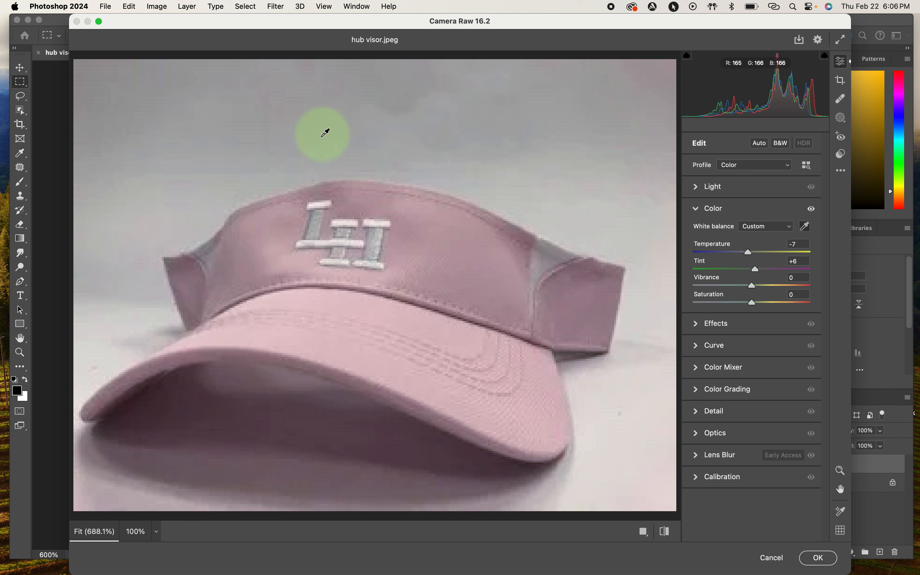
Sample the grey fill of the letter L for a white balance of Temperature -10 and Tint -8, and apply the filter
click(312, 225)
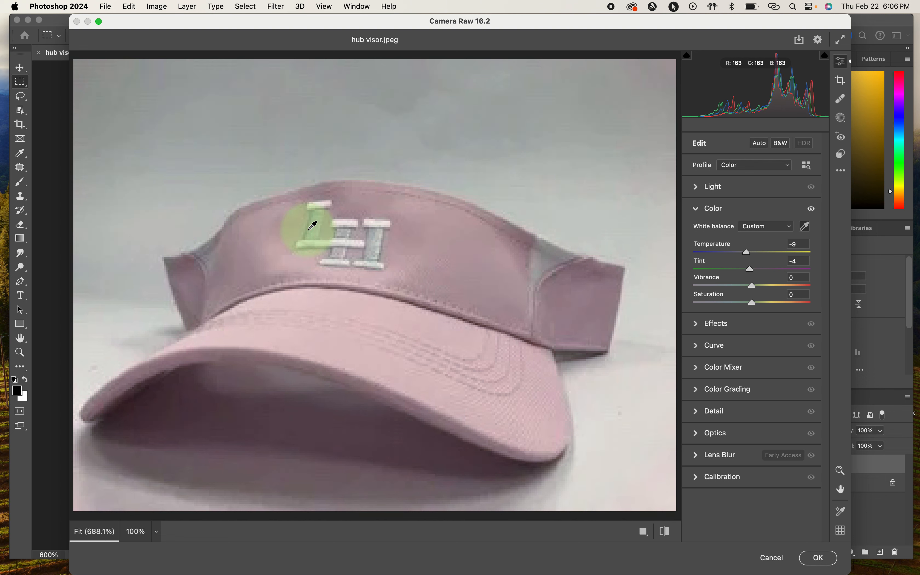
click(312, 227)
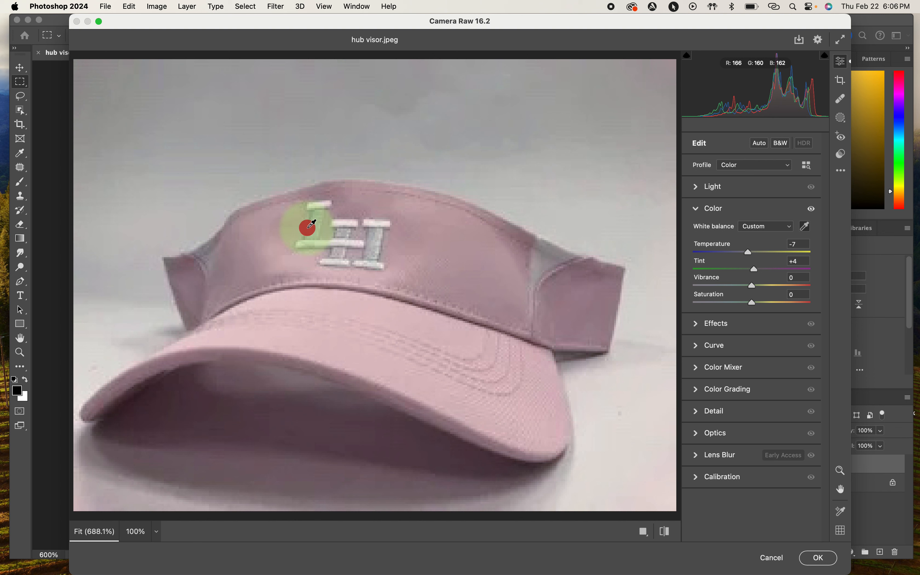
click(310, 227)
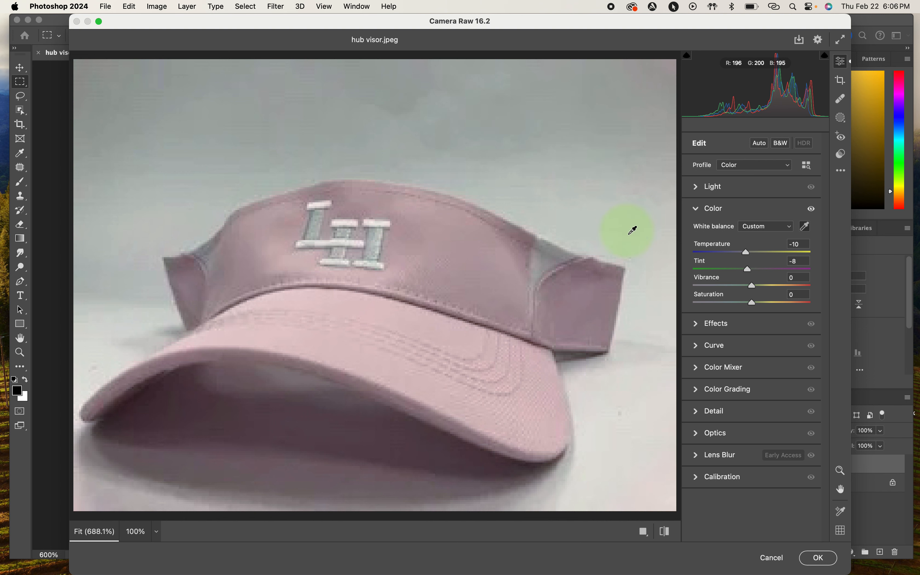
click(819, 558)
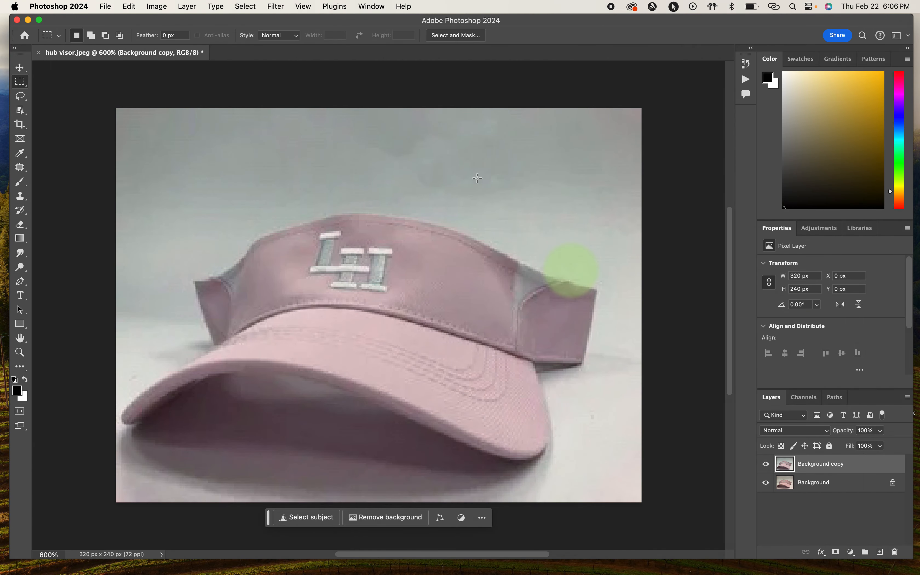
Compare the corrected photo with the original by hiding and showing the Background copy layer, leaving it visible
click(767, 470)
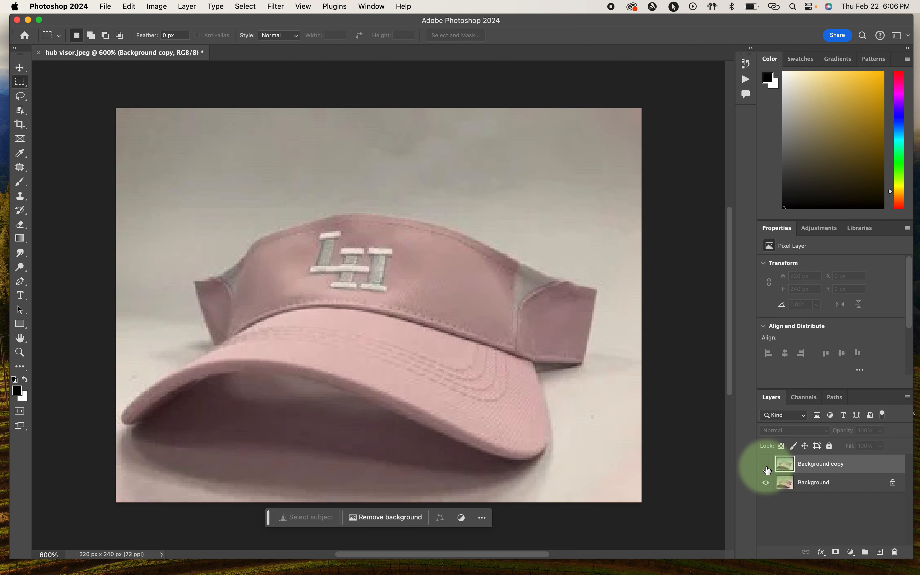
click(767, 471)
click(767, 471)
click(767, 471)
click(767, 471)
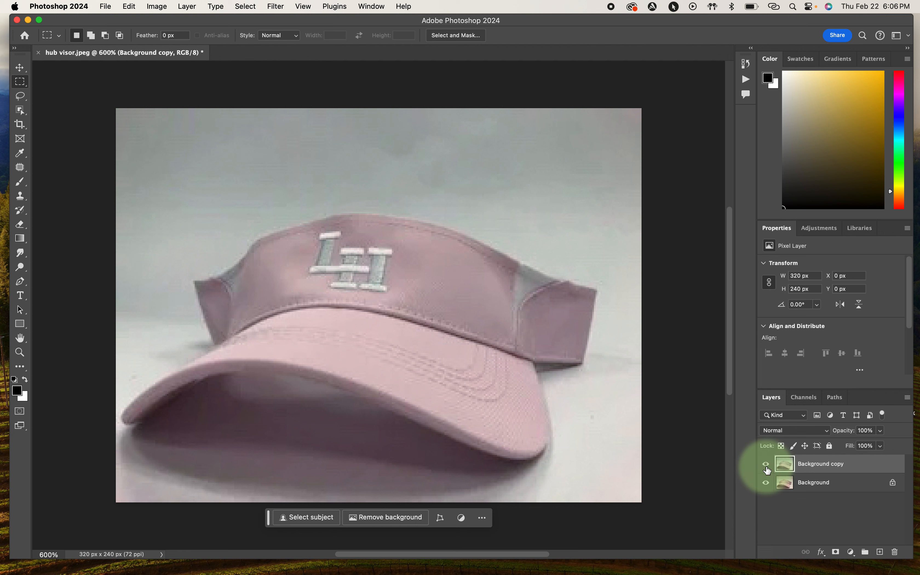
click(767, 470)
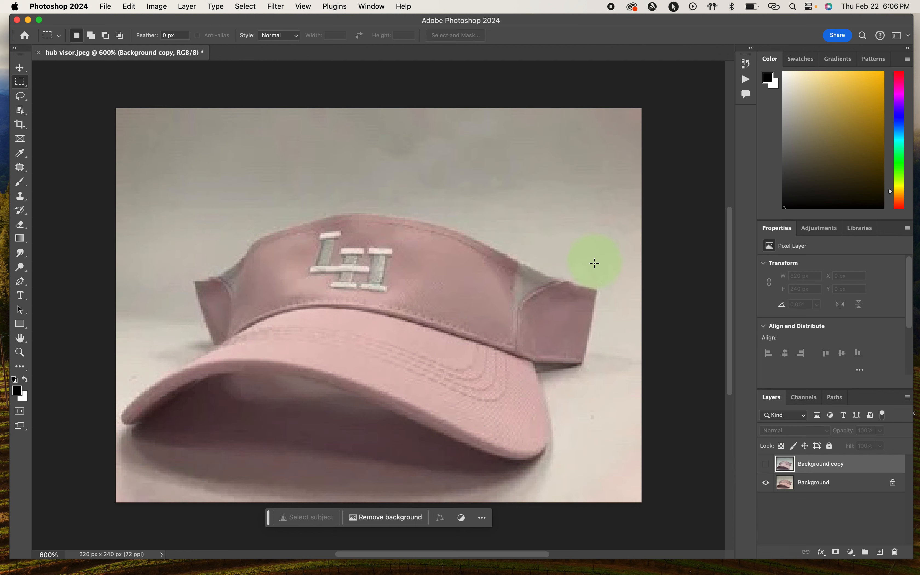
click(767, 469)
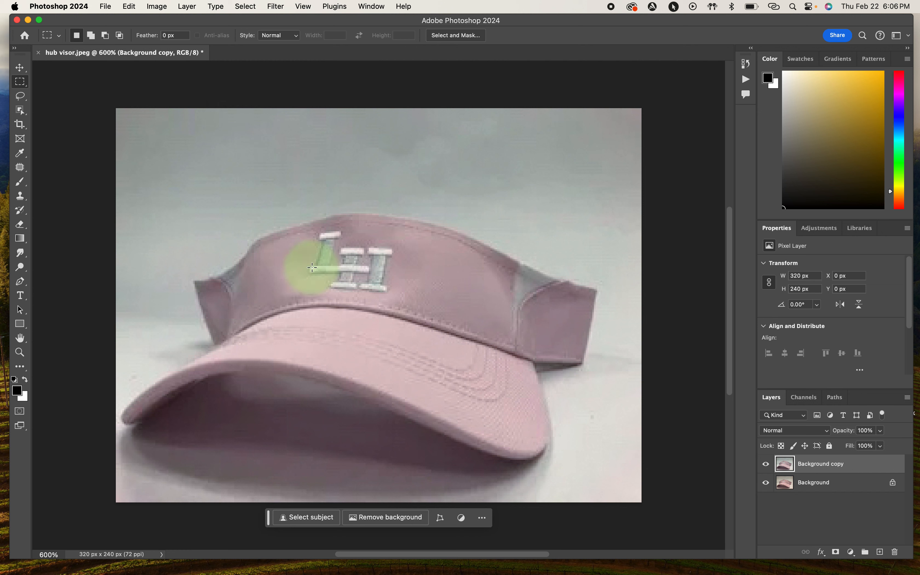
Add a Curves adjustment layer and set its white point from the white stitching at the top of the letter L
click(852, 553)
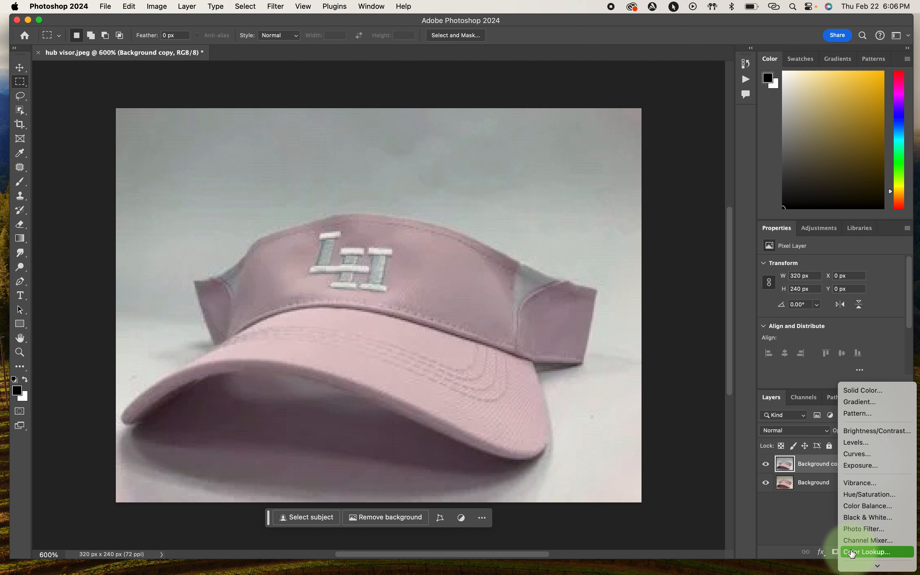
click(865, 455)
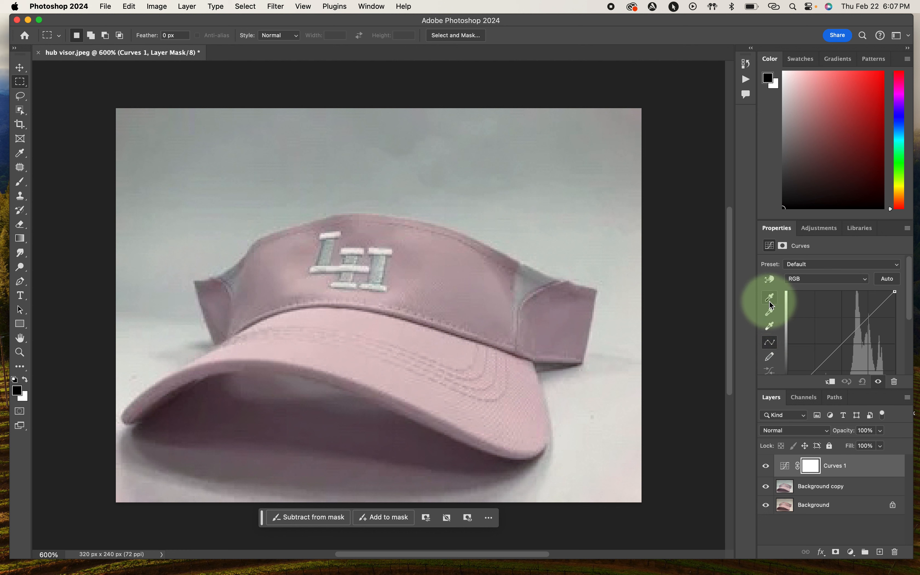
click(770, 326)
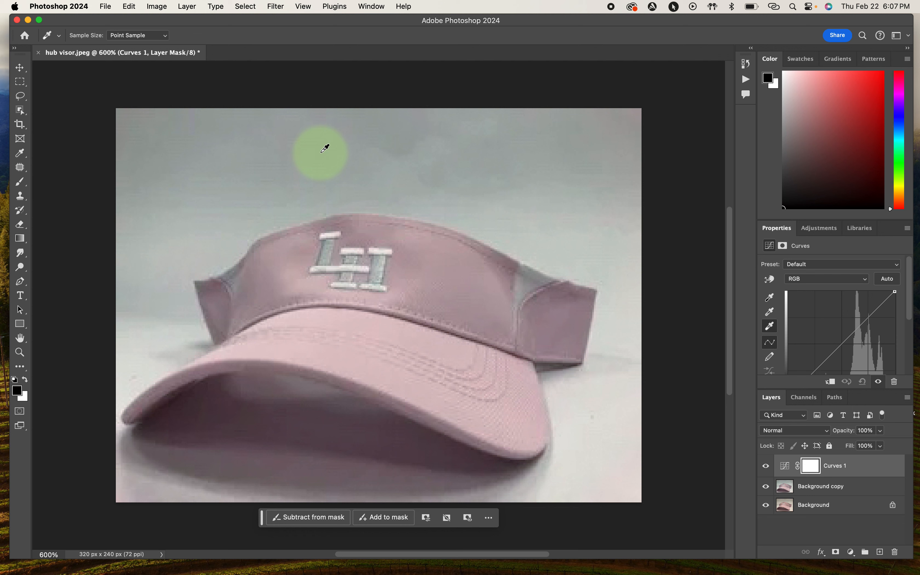
click(233, 153)
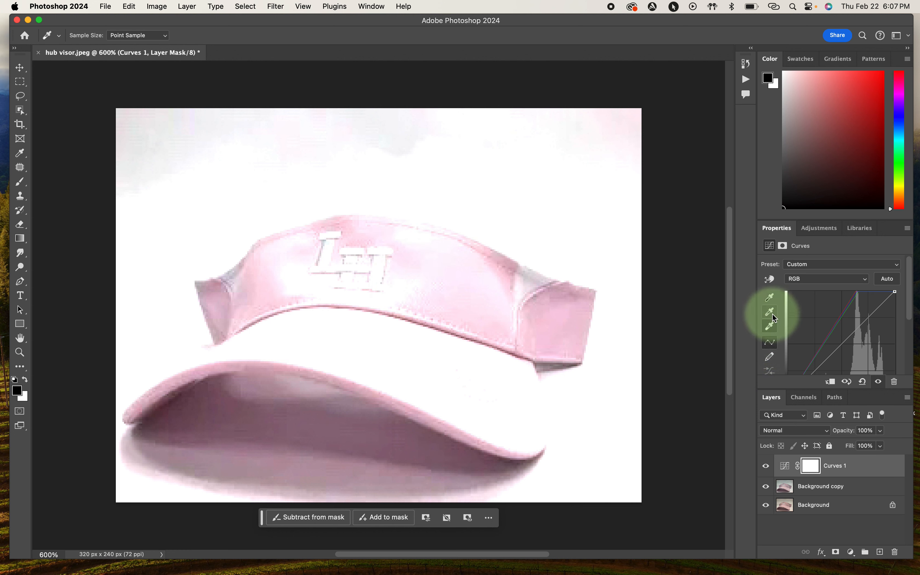
click(773, 328)
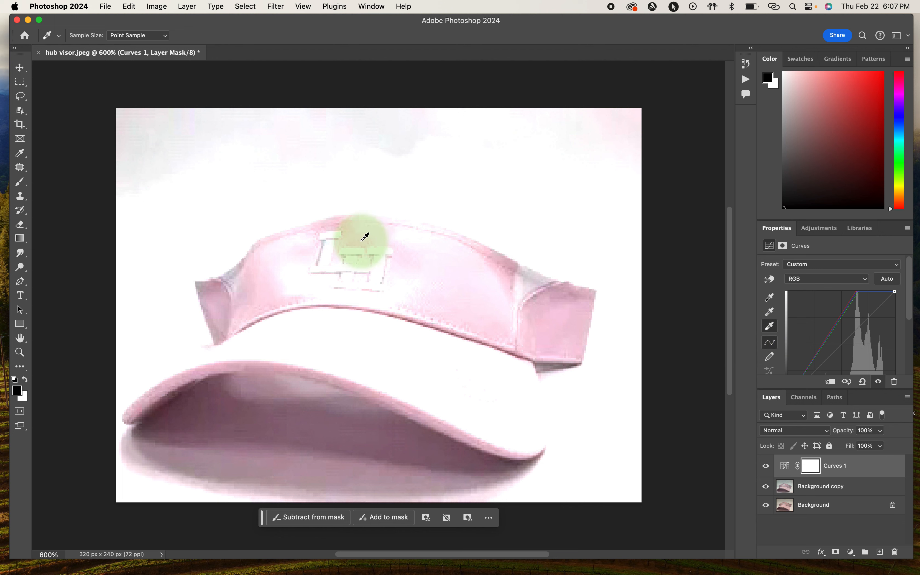
click(331, 234)
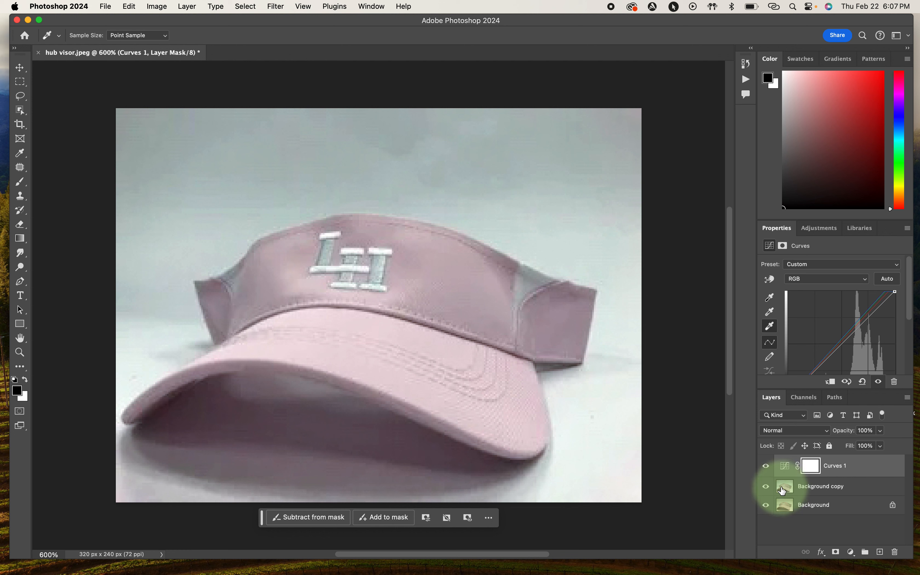
Select the whole visor on the Background copy layer with the Object Selection tool
click(786, 491)
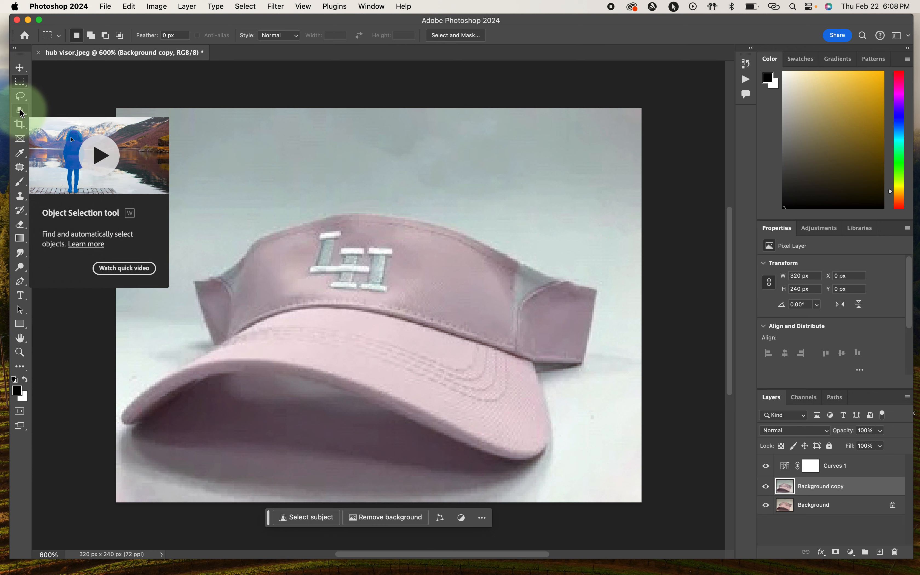
click(20, 110)
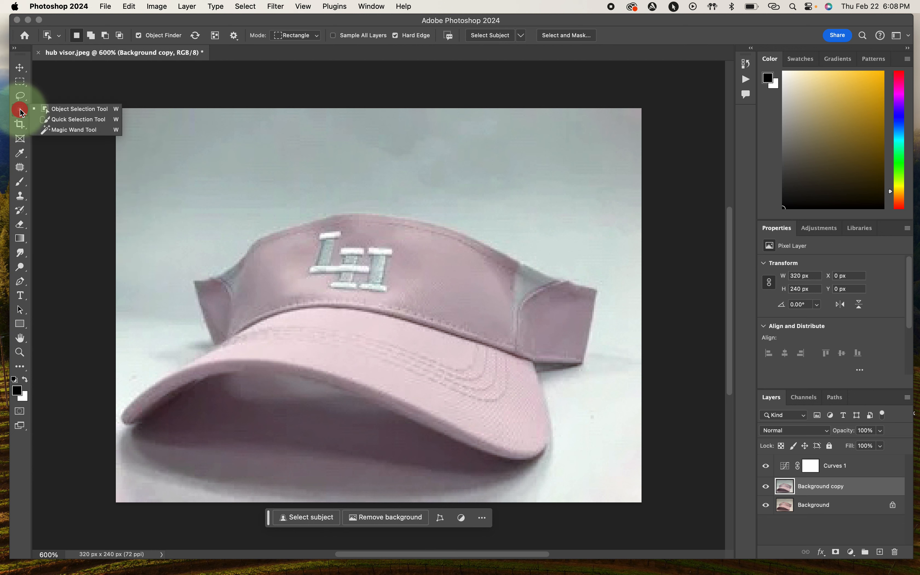
mouse_move(22, 112)
mouse_down()
mouse_move(56, 107)
mouse_move(63, 139)
mouse_move(68, 116)
mouse_move(20, 107)
mouse_move(59, 111)
mouse_up()
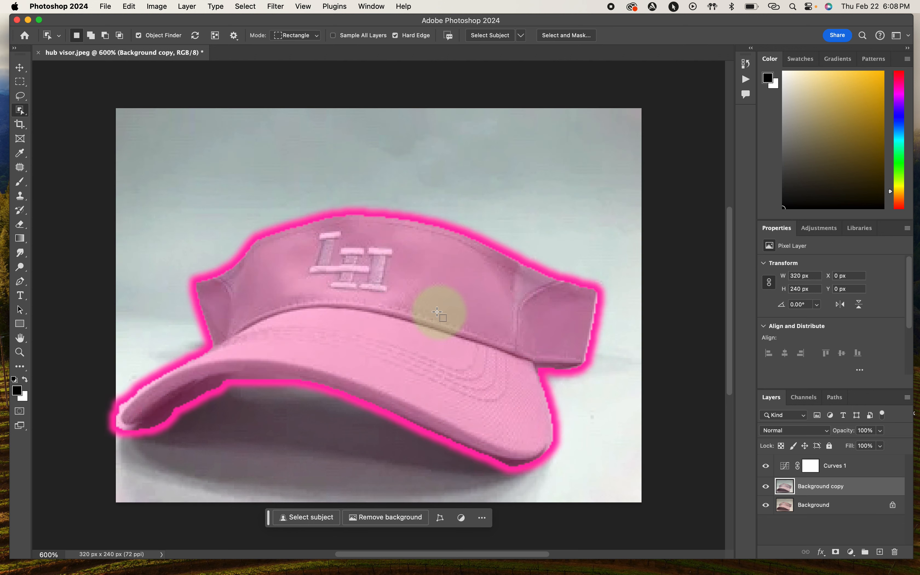
click(403, 314)
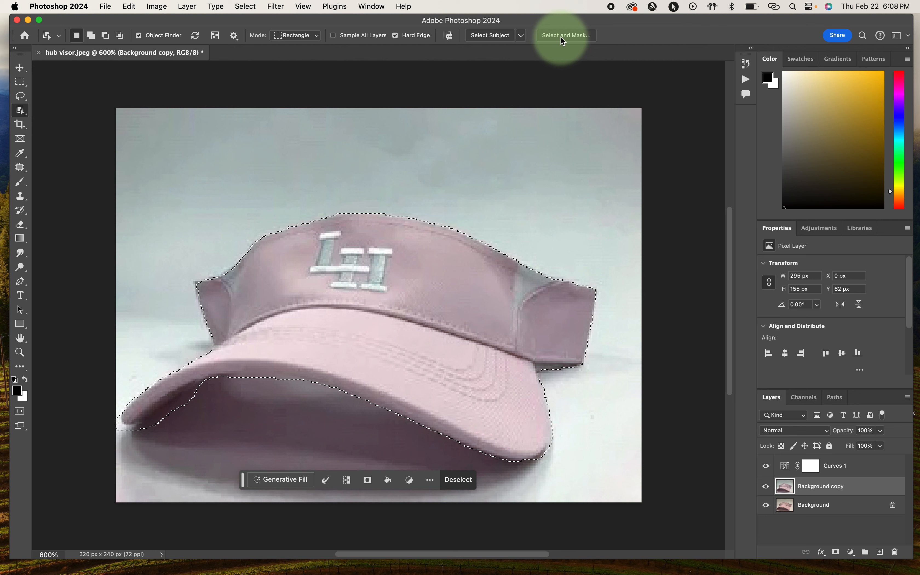
Open the visor selection in Select and Mask and switch the view mode to Overlay
click(563, 38)
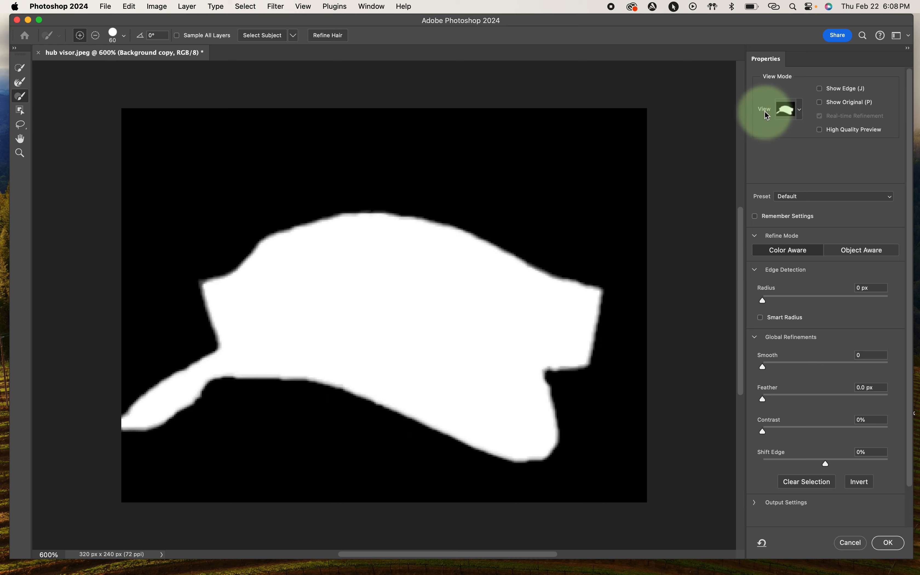
click(801, 111)
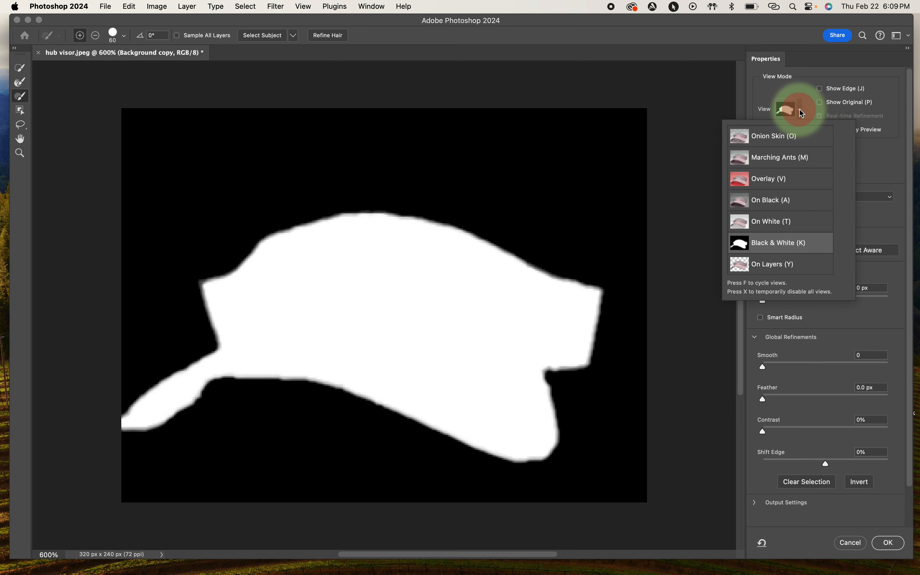
click(767, 180)
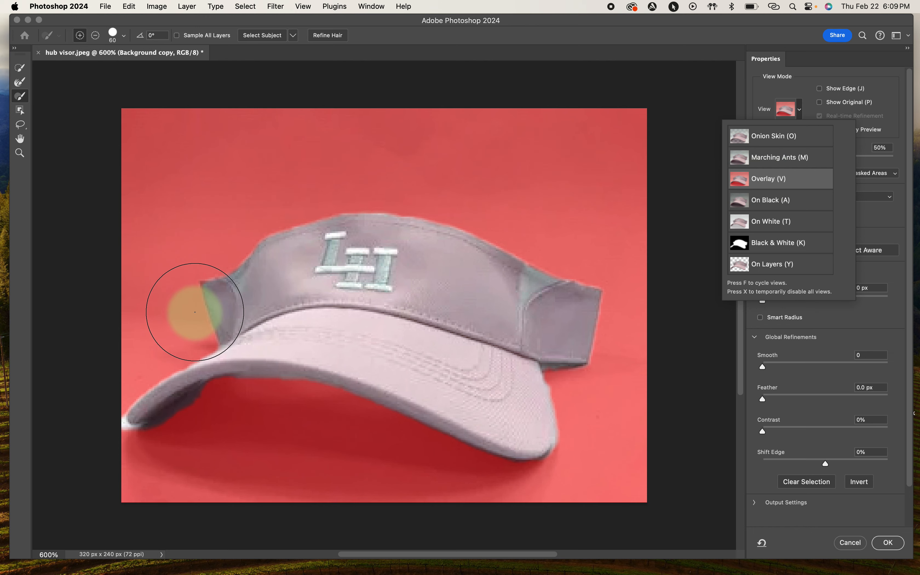
Reduce the brush size to 9 px and paint the visor's left strap into the selection
key(super)
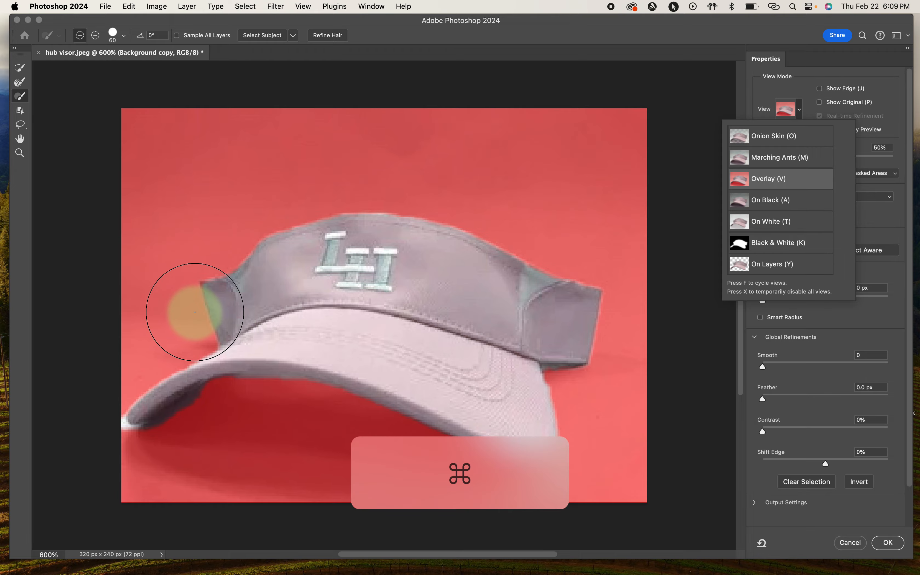
key(super+equal)
key(super+equal)
key(super+equal)
key(super+equal)
key(space)
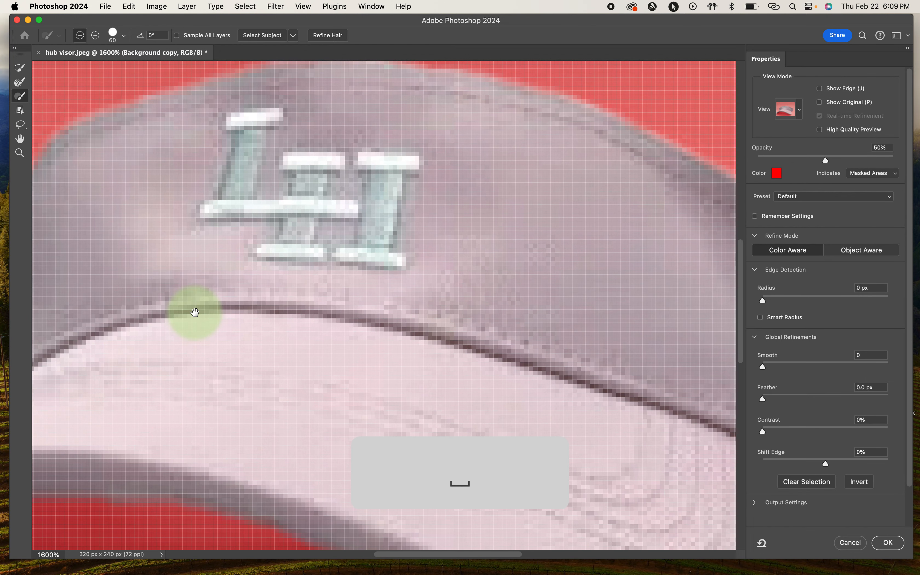
drag(181, 330, 385, 391)
drag(202, 360, 396, 212)
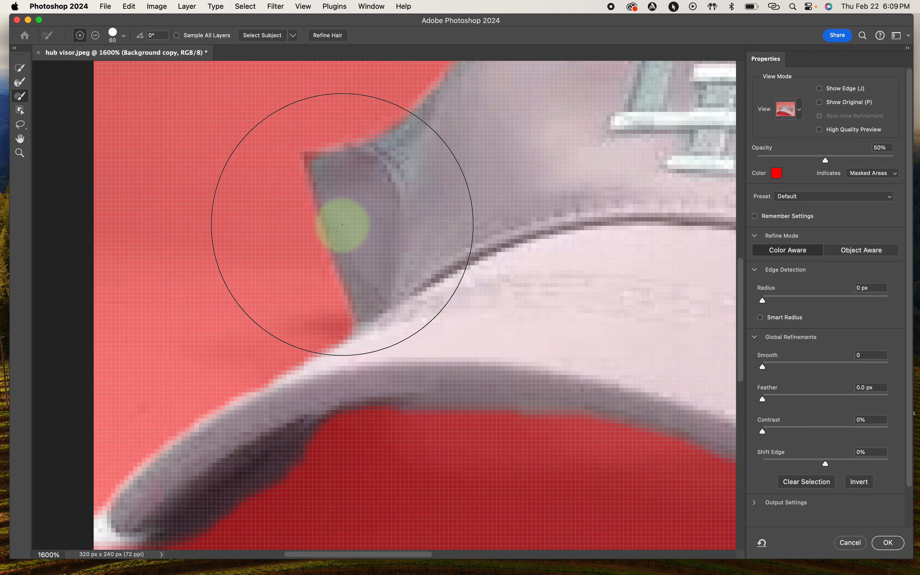
click(125, 40)
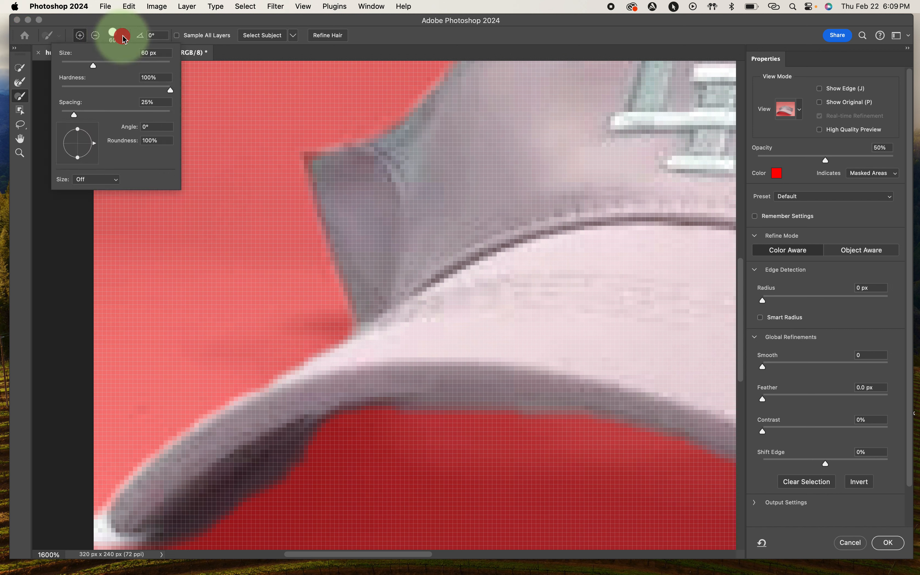
click(123, 36)
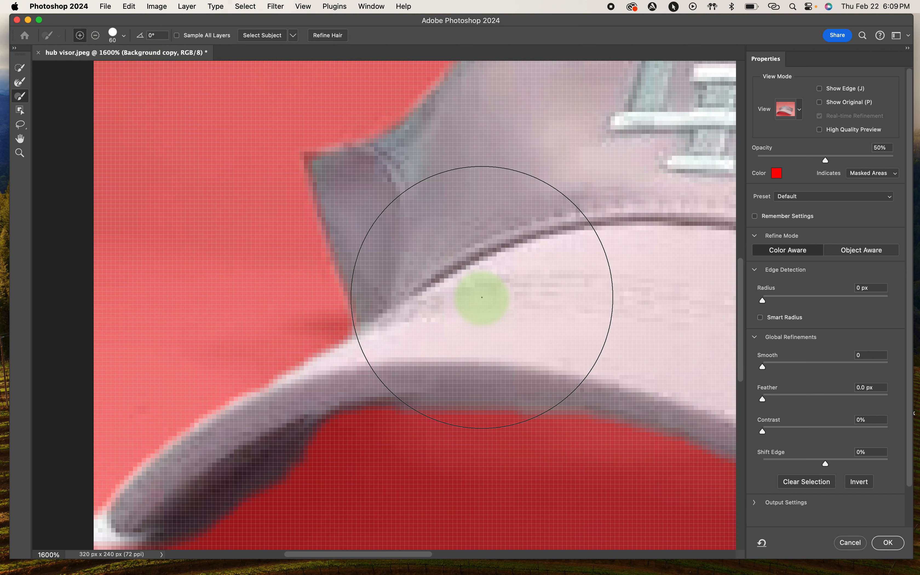
key(bracketleft)
key(bracketleft)
key(bracketleft)
key(bracketleft)
key(bracketleft)
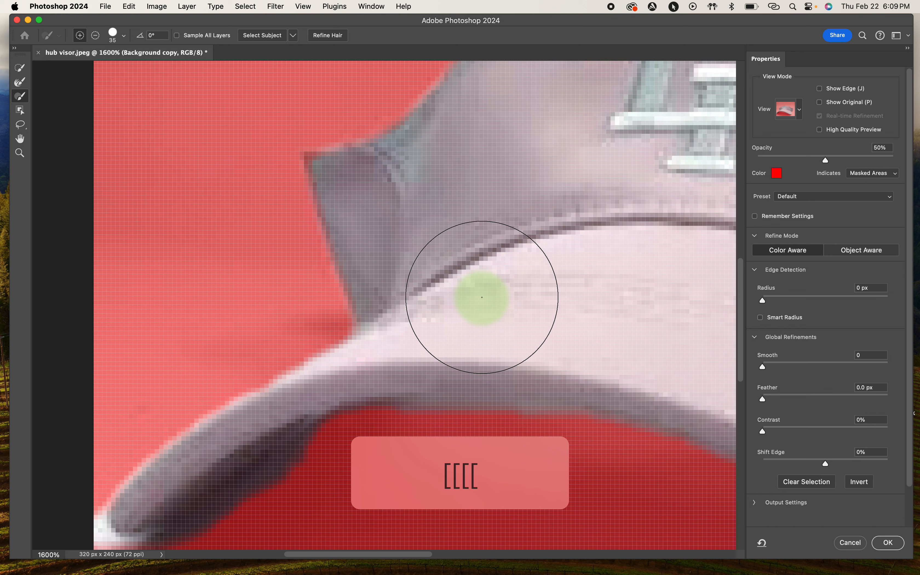
key(bracketleft)
key(bracketleft)
key(bracketleft)
key(bracketleft)
key(bracketleft)
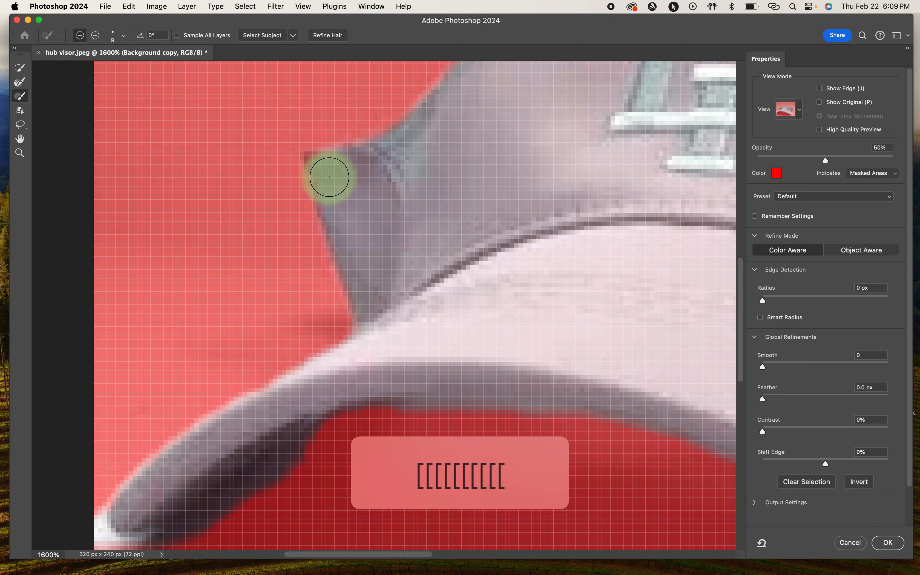
mouse_move(327, 176)
mouse_down()
mouse_move(349, 226)
mouse_move(398, 239)
mouse_up()
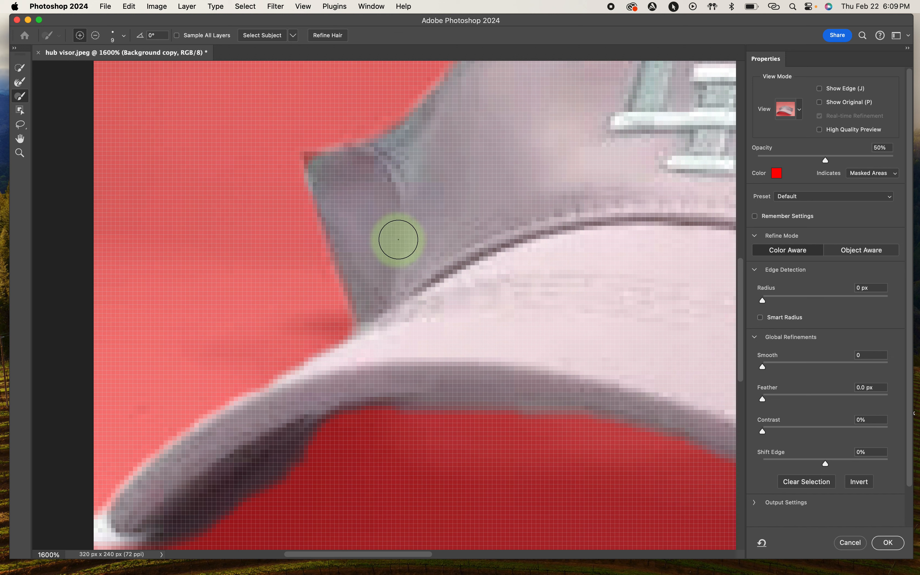
click(397, 163)
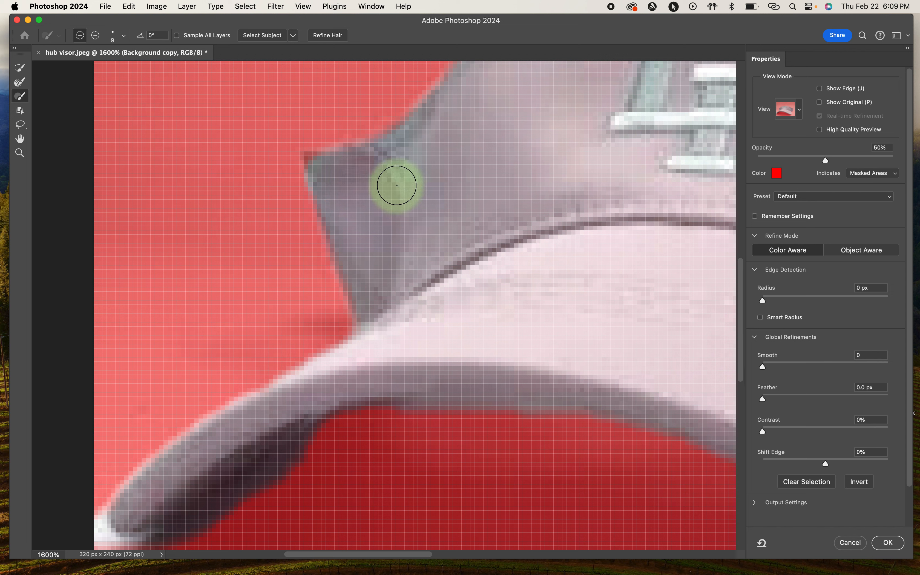
Reduce the brush size to 3 px and add the upper corner of the left strap to the selection
key(bracketleft)
key(bracketleft)
key(bracketleft)
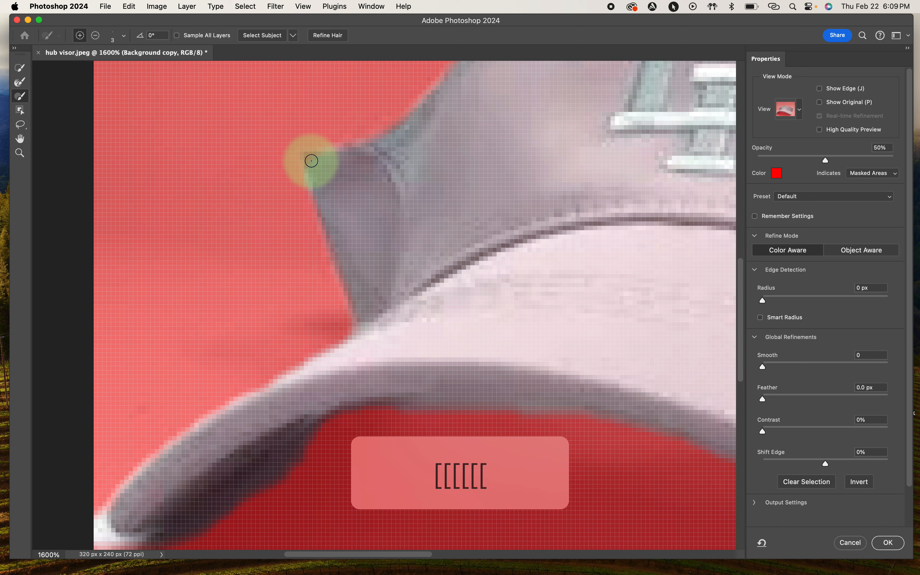
drag(311, 161, 338, 162)
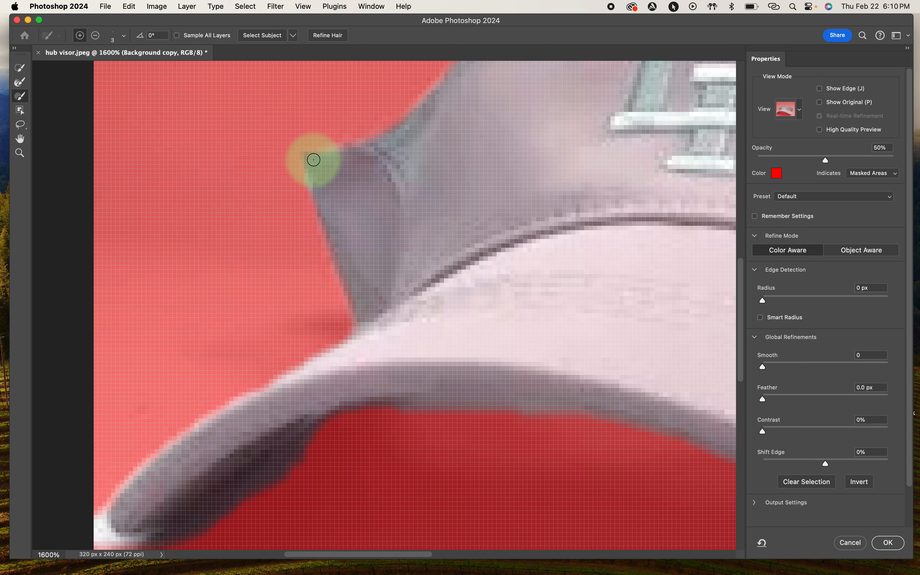
Switch the brush to subtracting and remove the shadow edge beneath the left end of the brim from the selection
key(space)
drag(248, 332, 331, 127)
drag(206, 269, 242, 222)
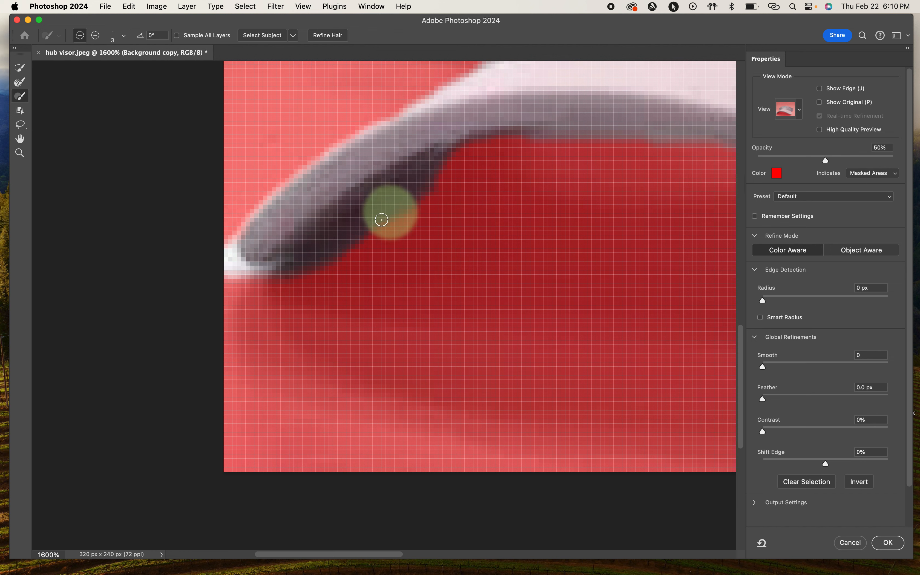
click(95, 38)
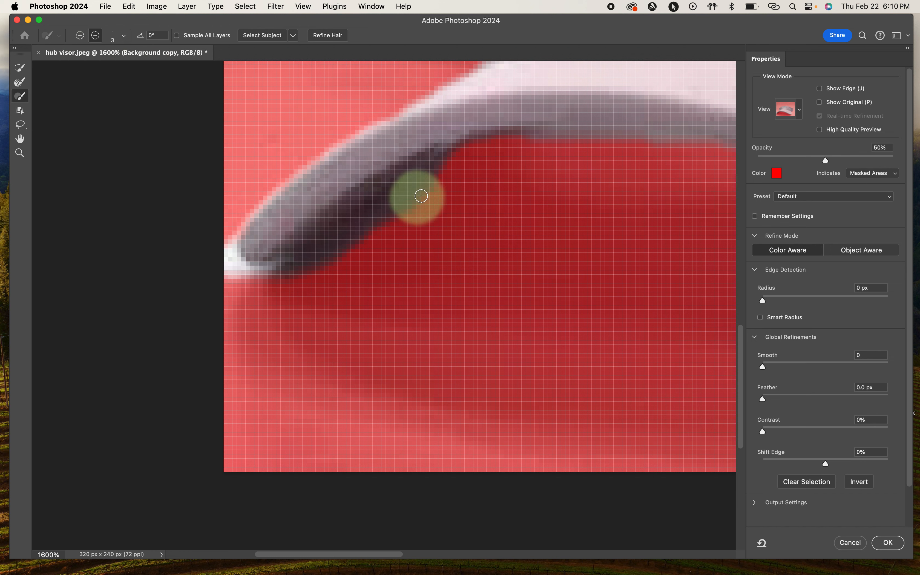
mouse_move(439, 186)
mouse_down()
mouse_move(374, 243)
mouse_move(448, 185)
mouse_move(395, 218)
mouse_up()
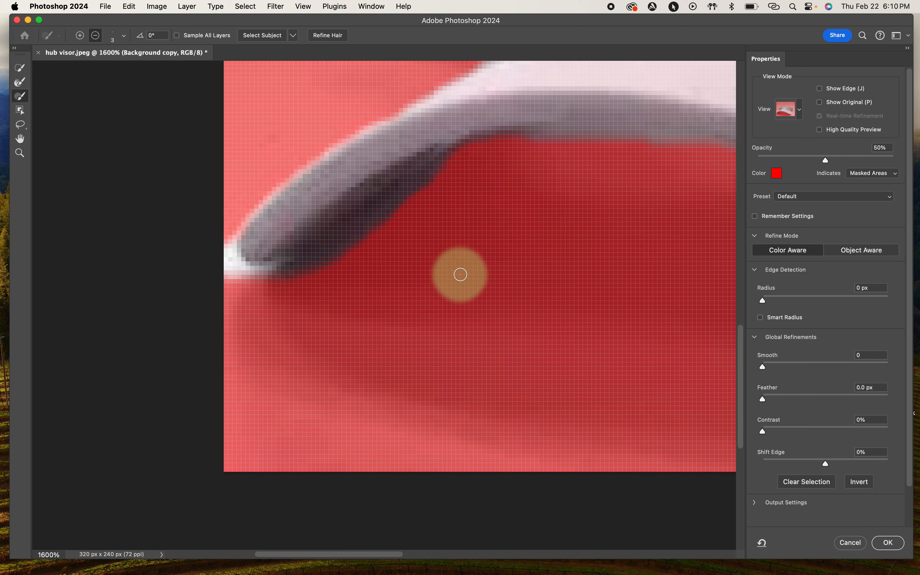
Enlarge the brush to 15 px and subtract the shadow along the underside of the brim's left half
key(bracketright)
key(bracketright)
key(bracketright)
key(bracketright)
key(bracketright)
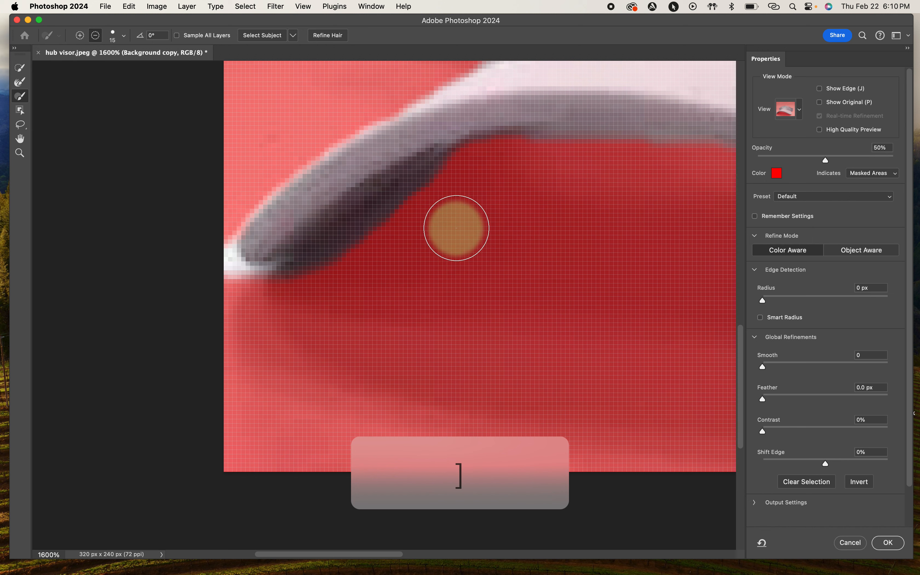
mouse_move(449, 199)
mouse_down()
mouse_move(435, 212)
mouse_move(481, 175)
mouse_move(431, 210)
mouse_move(473, 175)
mouse_move(536, 171)
mouse_move(495, 177)
mouse_move(516, 162)
mouse_move(489, 170)
mouse_move(515, 162)
mouse_up()
mouse_move(543, 163)
mouse_down()
mouse_move(591, 159)
mouse_move(539, 162)
mouse_up()
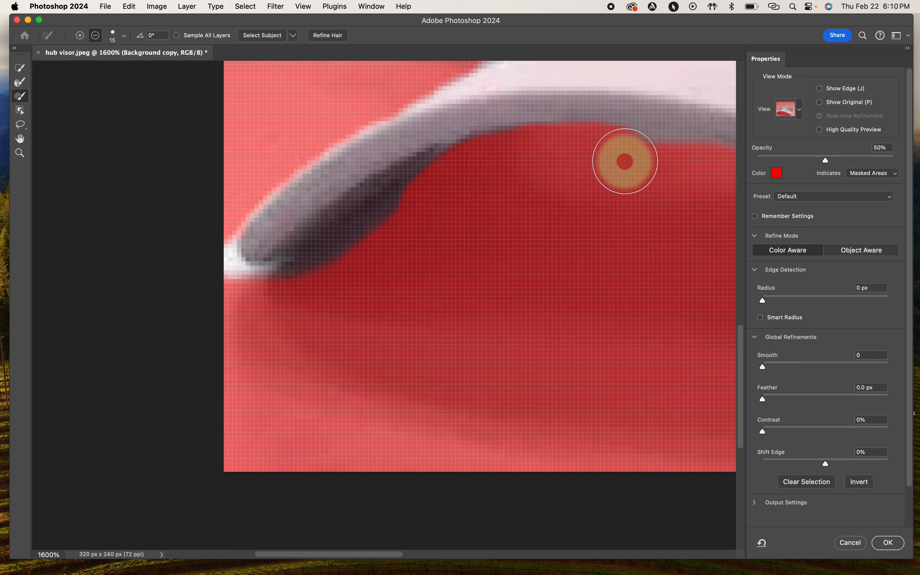
Subtract the remaining shadow under the middle of the brim and the background around its left tip
key(space)
drag(653, 180, 485, 183)
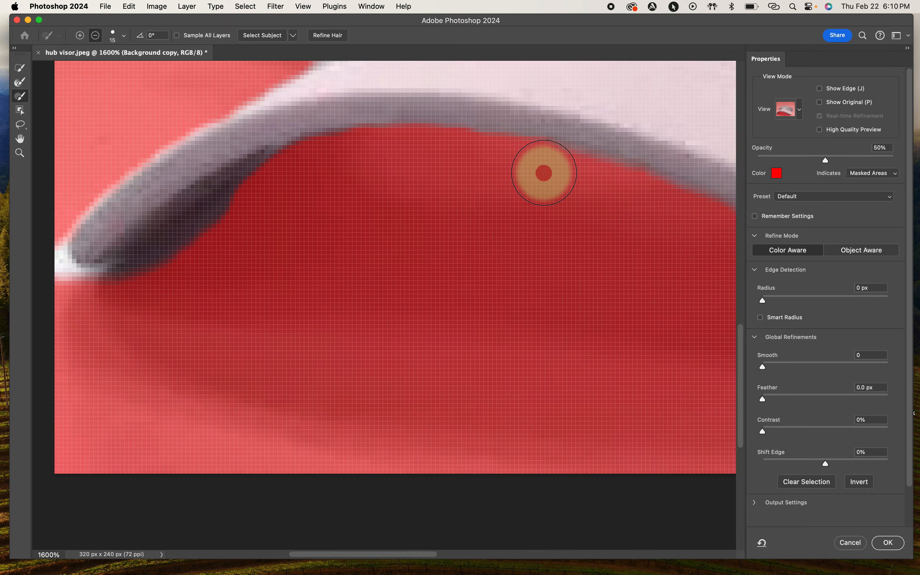
key(space)
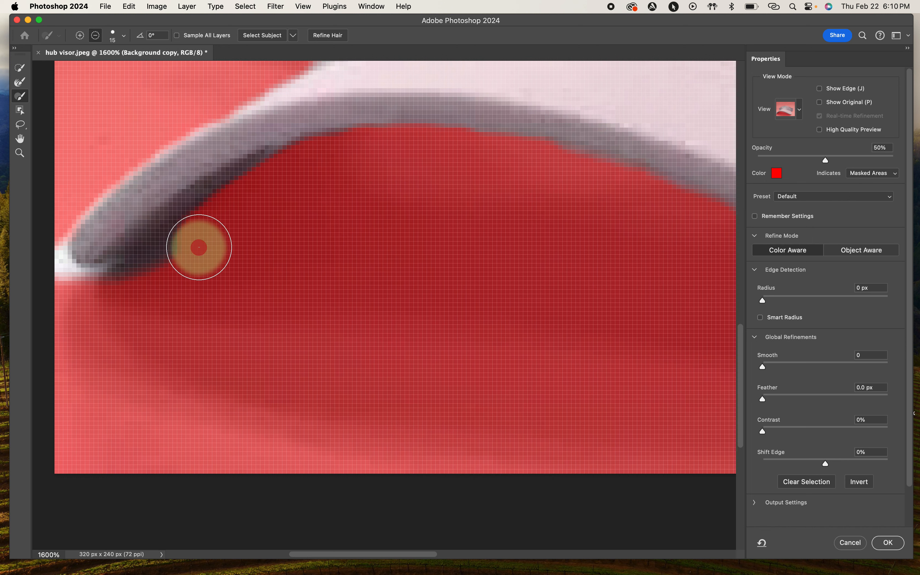
mouse_move(205, 241)
mouse_down()
mouse_move(115, 302)
mouse_move(68, 298)
mouse_move(56, 293)
mouse_move(39, 247)
mouse_move(38, 208)
mouse_up()
key(space)
Subtract the background fringe around the right end of the brim and apply the refined selection
key(space)
drag(696, 189, 266, 187)
drag(462, 184, 366, 255)
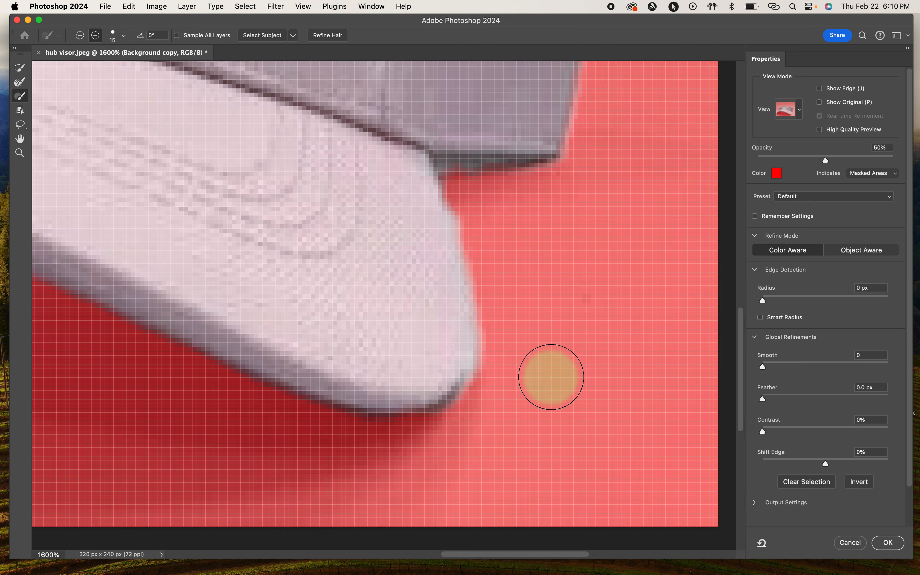
mouse_move(470, 430)
mouse_down()
mouse_move(506, 369)
mouse_move(502, 343)
mouse_move(509, 360)
mouse_up()
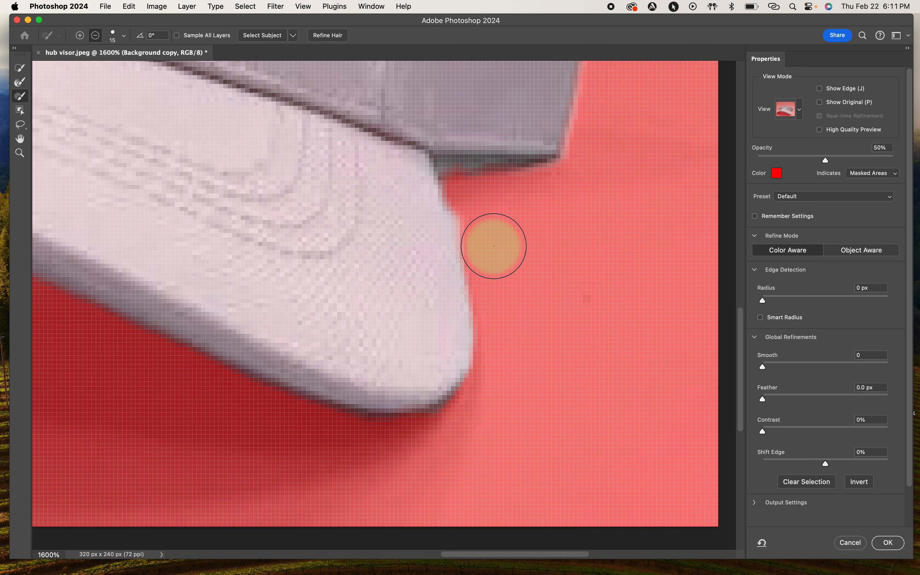
drag(492, 242, 480, 204)
key(space)
mouse_move(608, 189)
mouse_down()
mouse_move(524, 359)
mouse_move(612, 168)
mouse_up()
drag(384, 212, 314, 314)
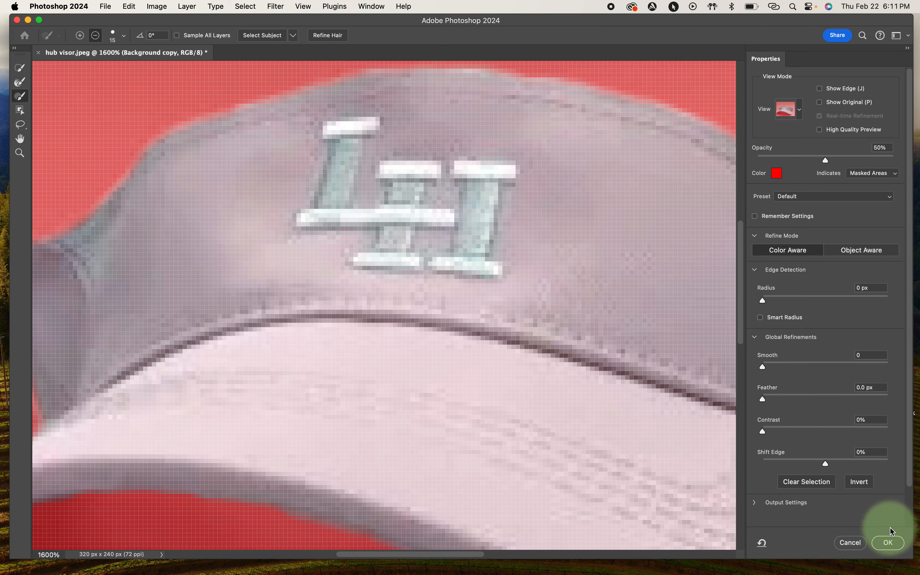
click(889, 544)
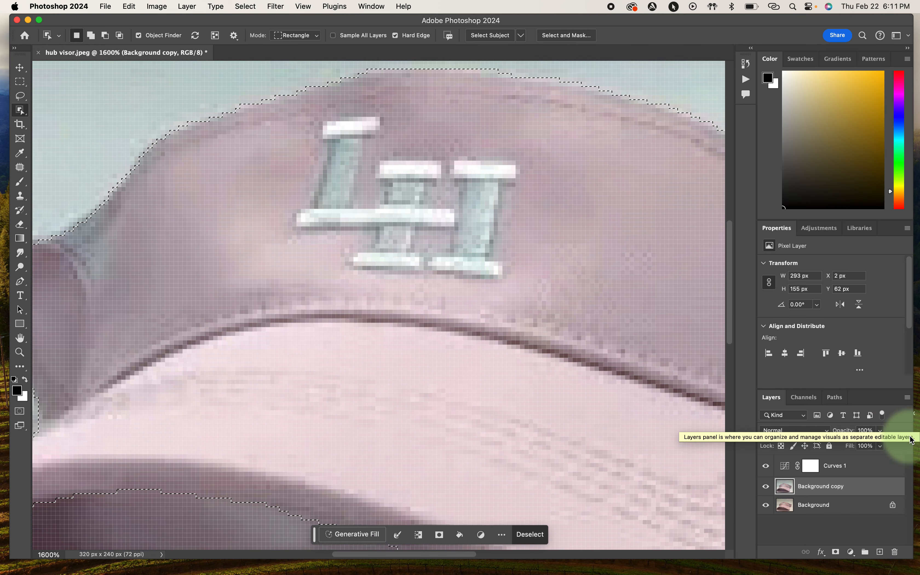
Make the layer mask of the Curves 1 adjustment layer active, keeping the visor selection
key(super+minus)
key(super+minus)
key(super+minus)
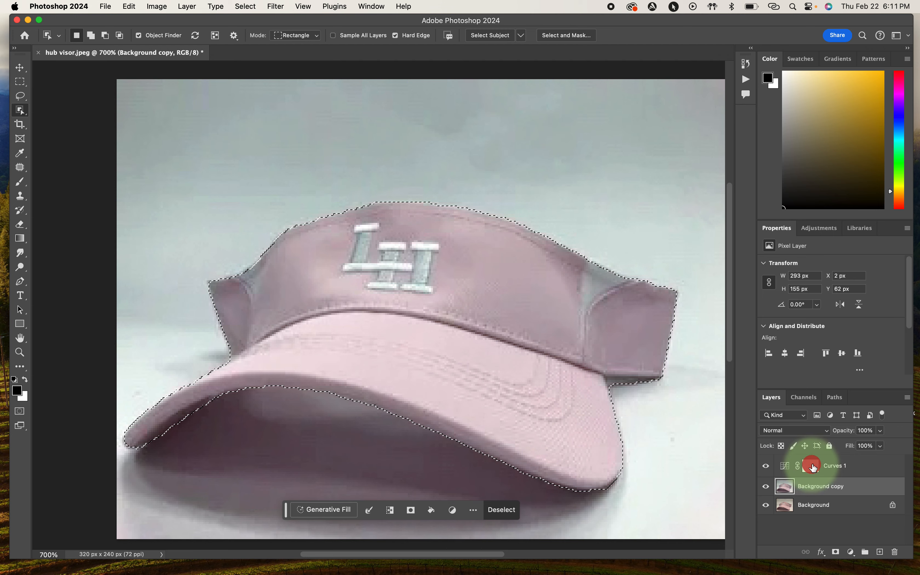
click(813, 468)
key(alt+super+equal)
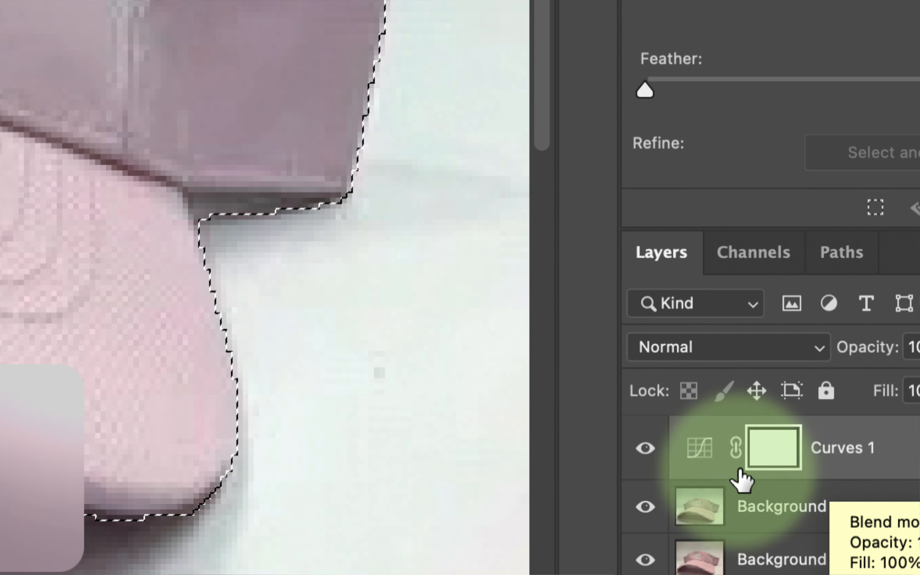
click(696, 462)
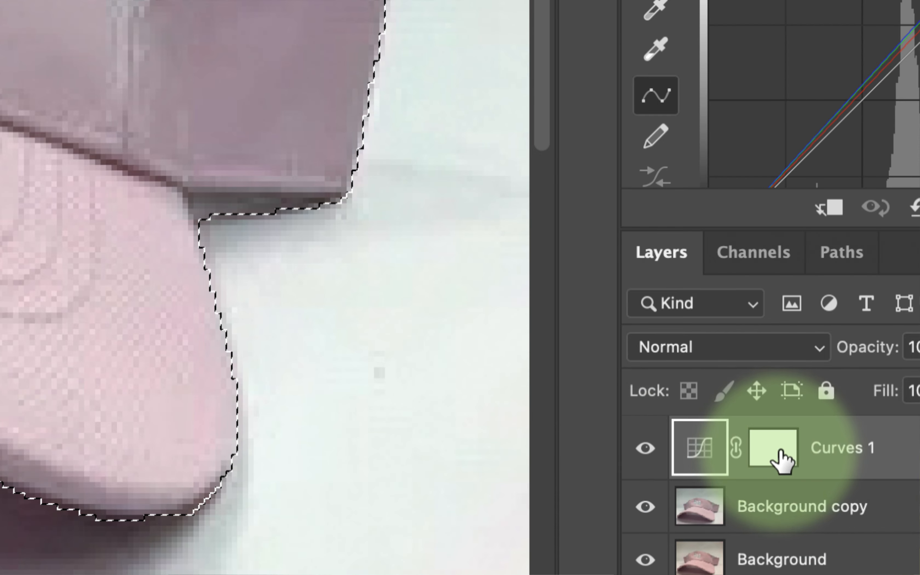
click(785, 456)
click(708, 454)
click(772, 455)
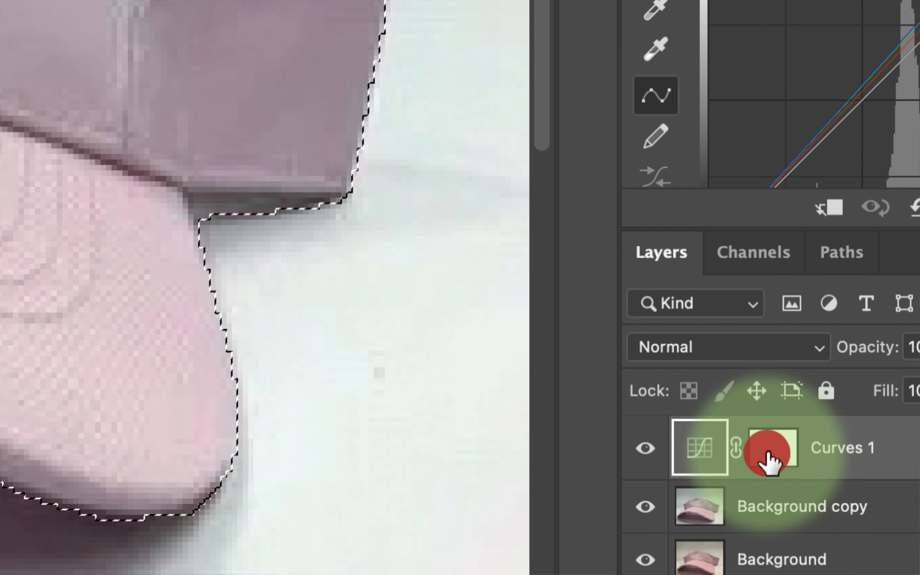
click(774, 453)
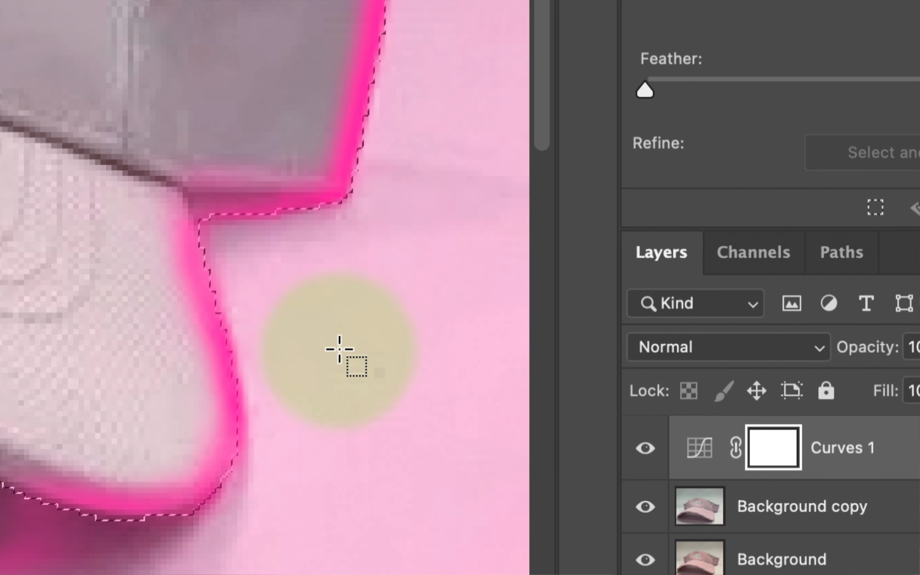
Fill the visor selection on the Curves 1 mask with the black foreground color, in Normal mode at 100% opacity
key(super+minus)
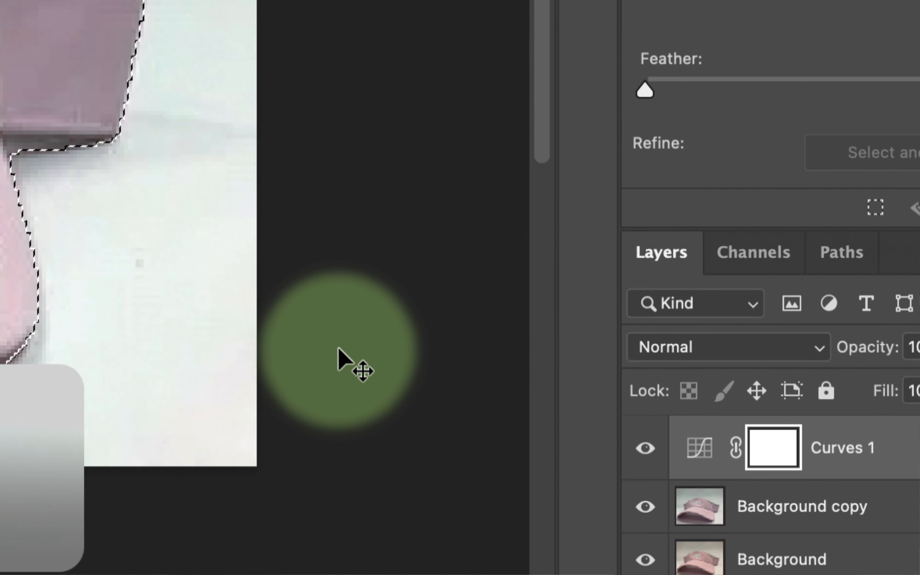
key(super+equal)
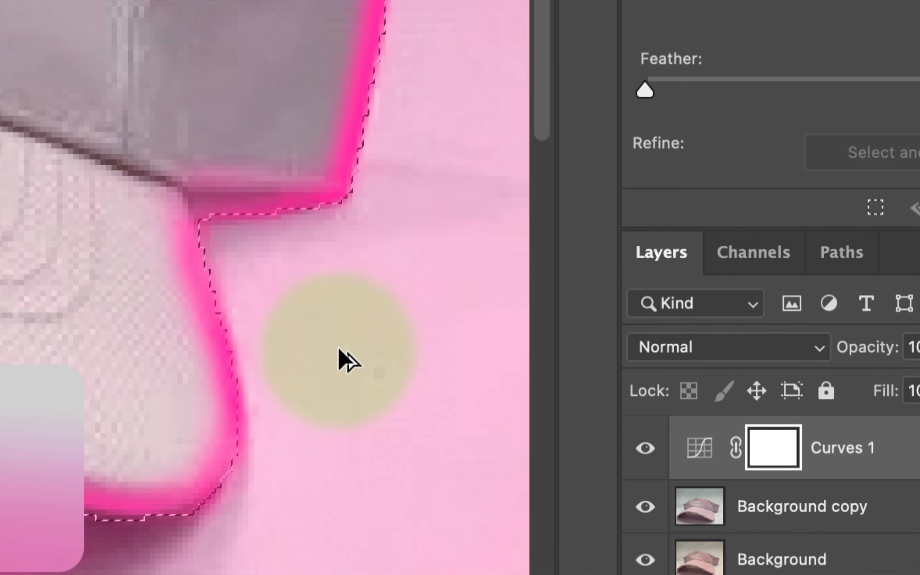
key(alt+super+minus)
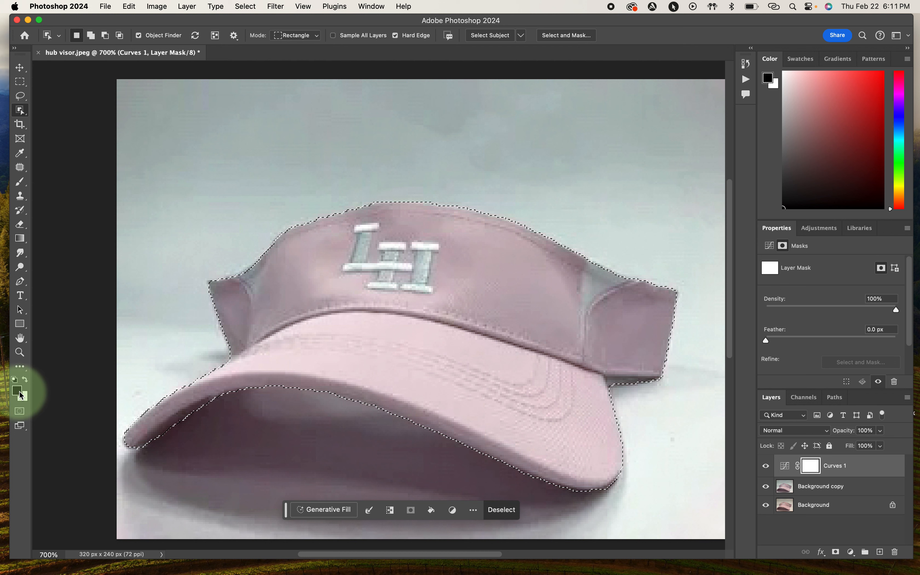
click(132, 6)
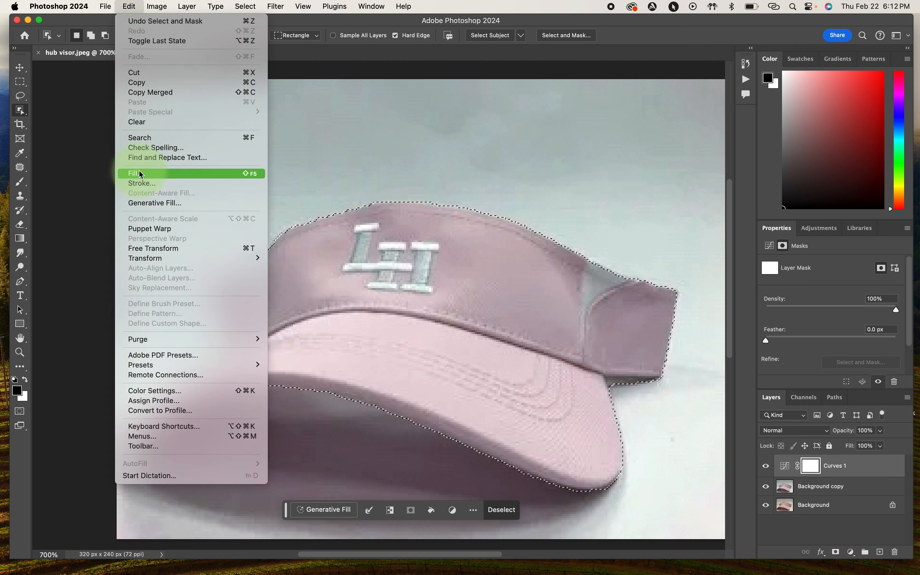
click(172, 173)
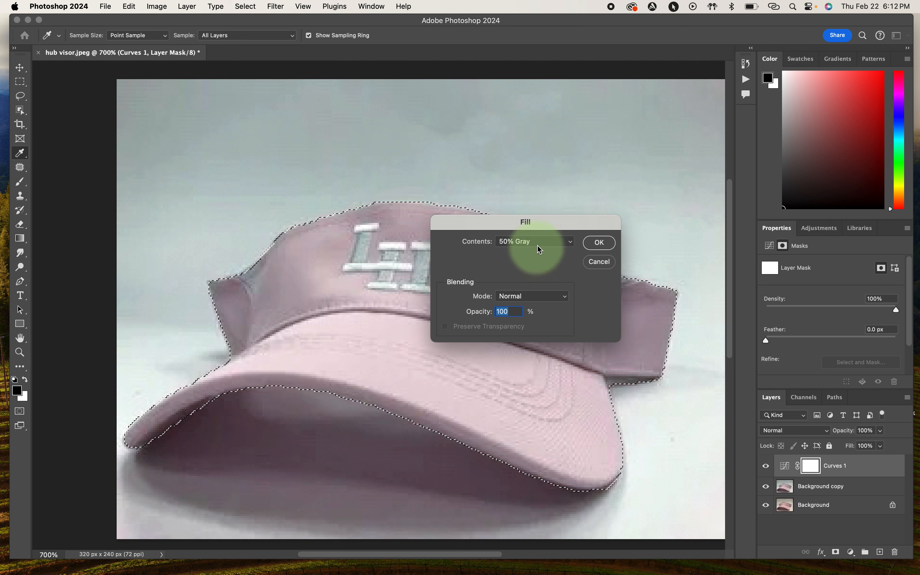
click(540, 250)
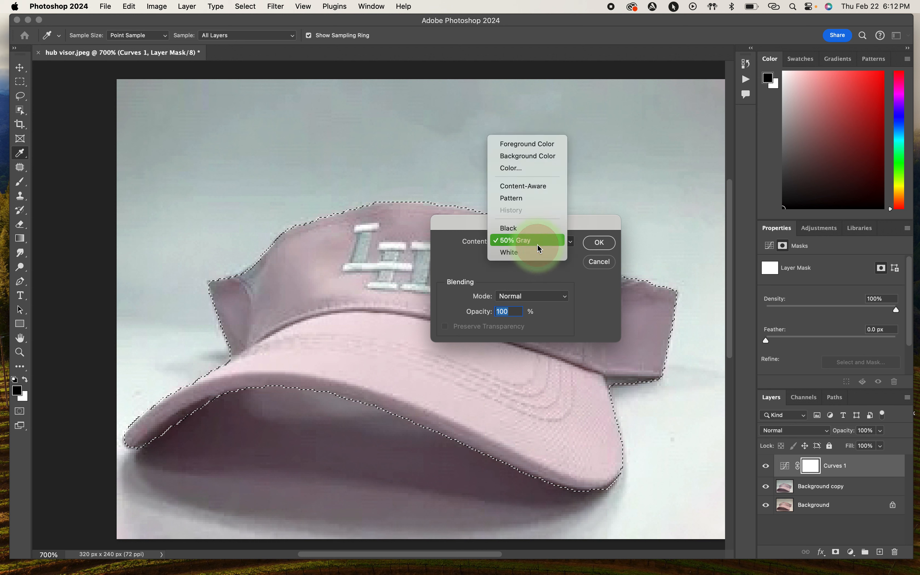
click(529, 145)
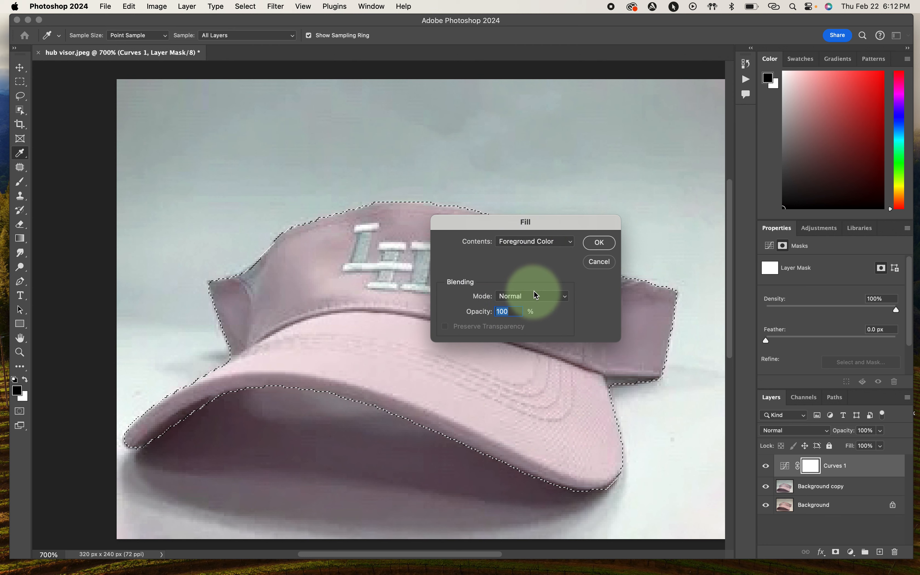
click(596, 244)
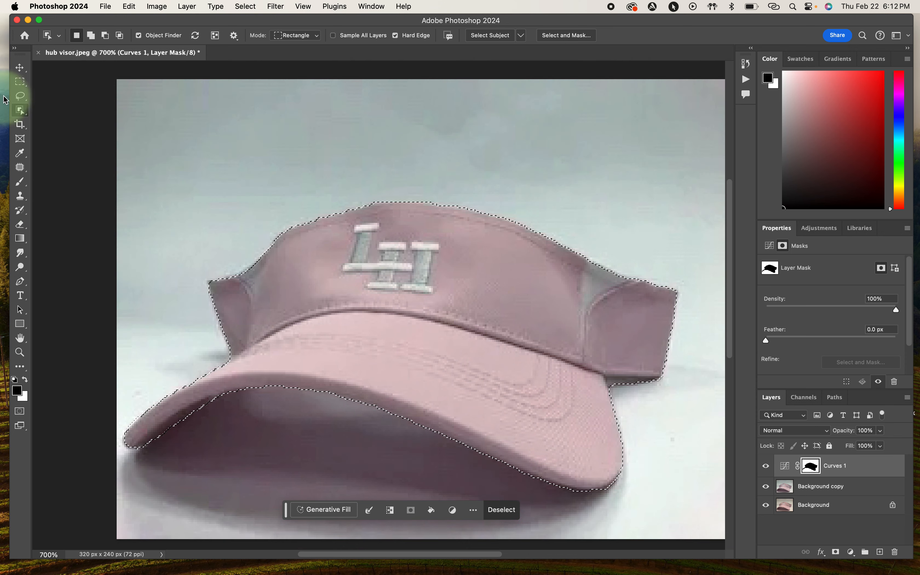
Switch to the Lasso tool and deselect the visor
click(20, 96)
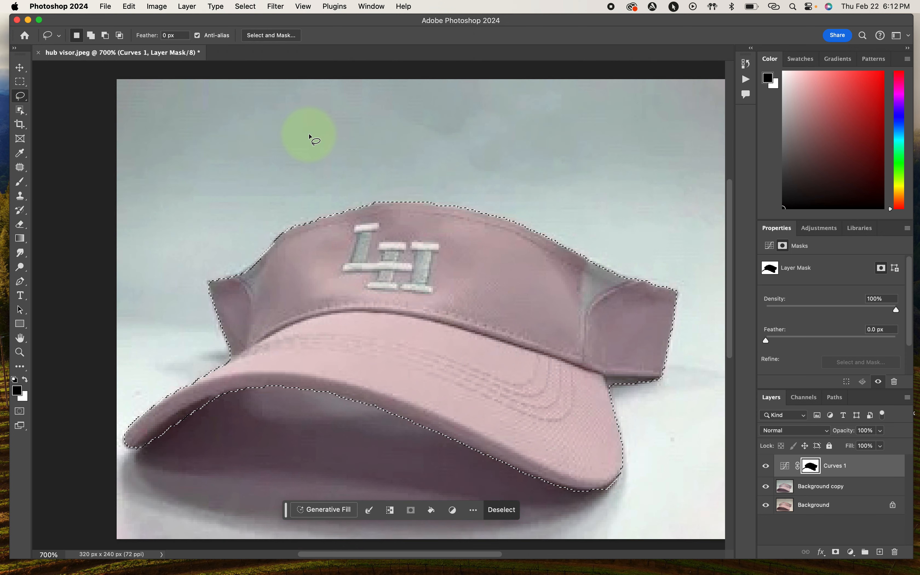
click(246, 6)
click(255, 31)
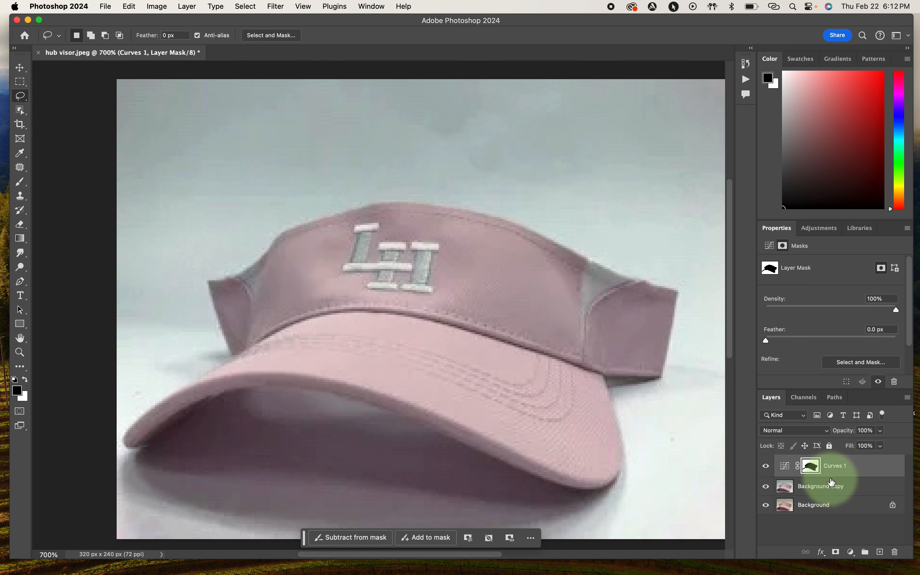
Set the white point of the Curves 1 adjustment by sampling the grey background near the photo's upper-left corner
key(alt+super+equal)
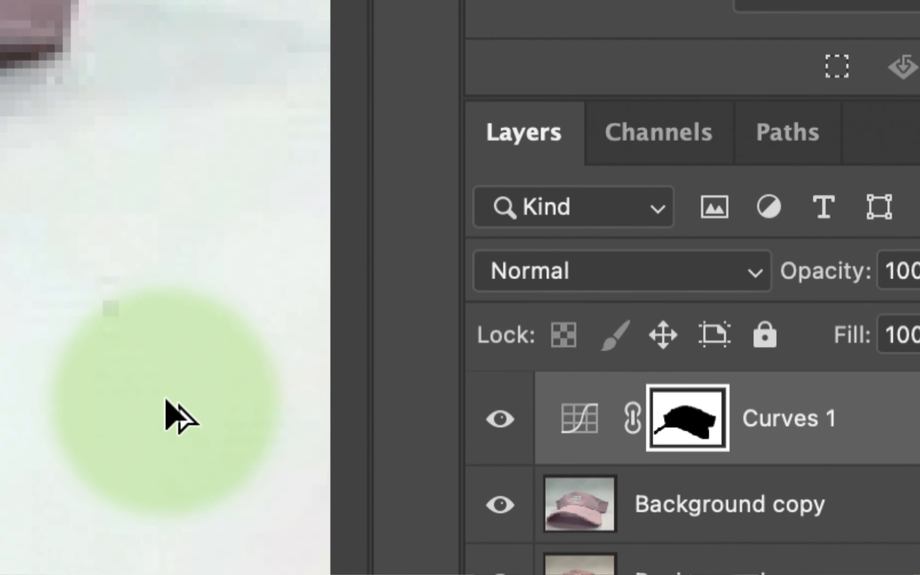
key(alt+super+minus)
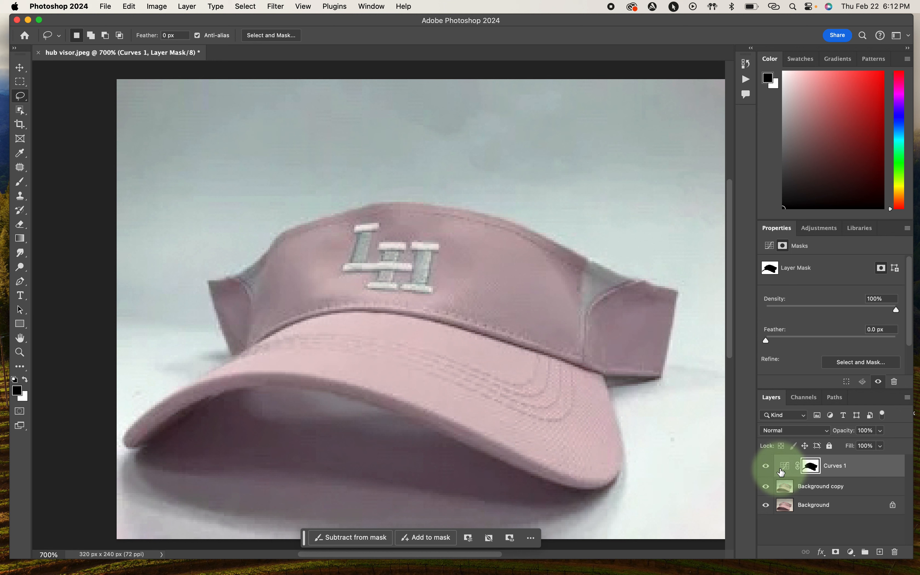
click(794, 472)
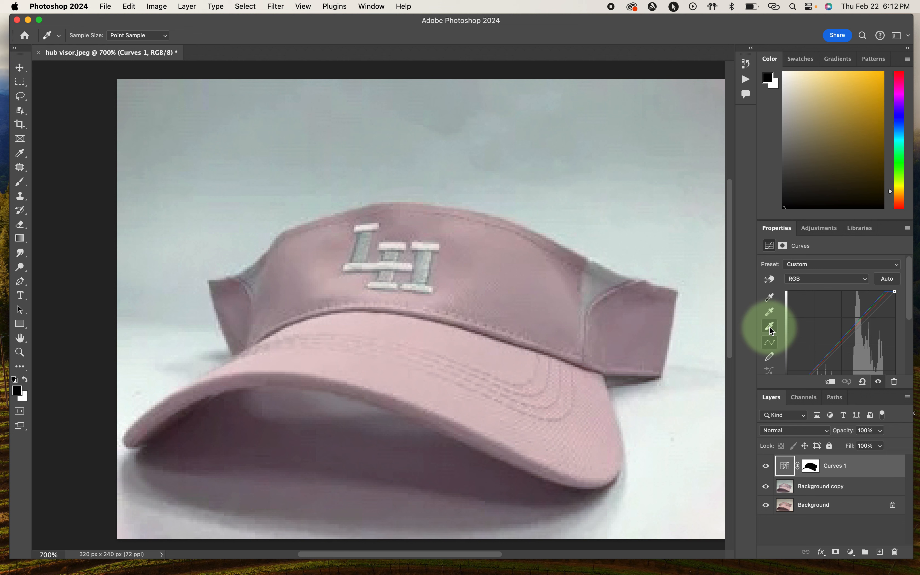
click(771, 327)
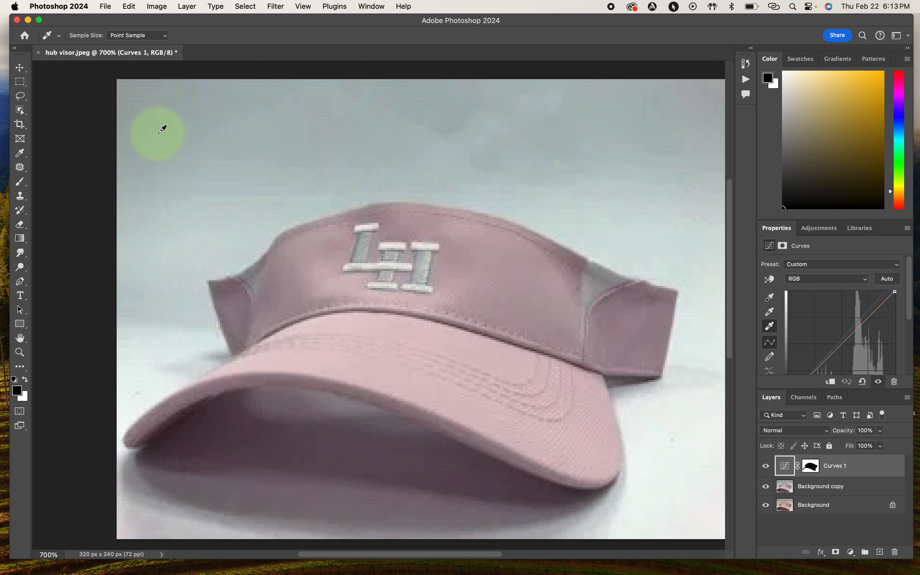
click(161, 128)
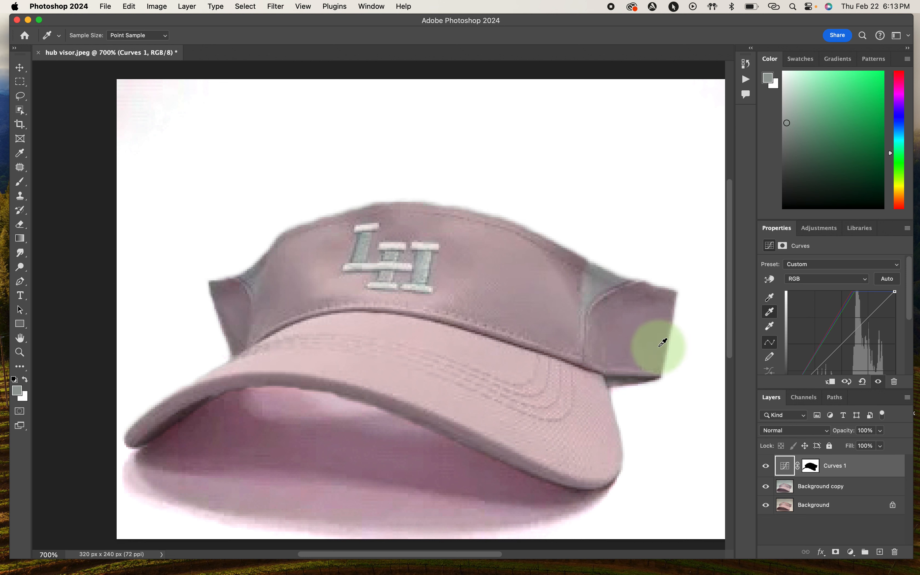
Set the gray point of the Curves 1 adjustment by sampling the pinkish shadow under the brim's left part
click(771, 313)
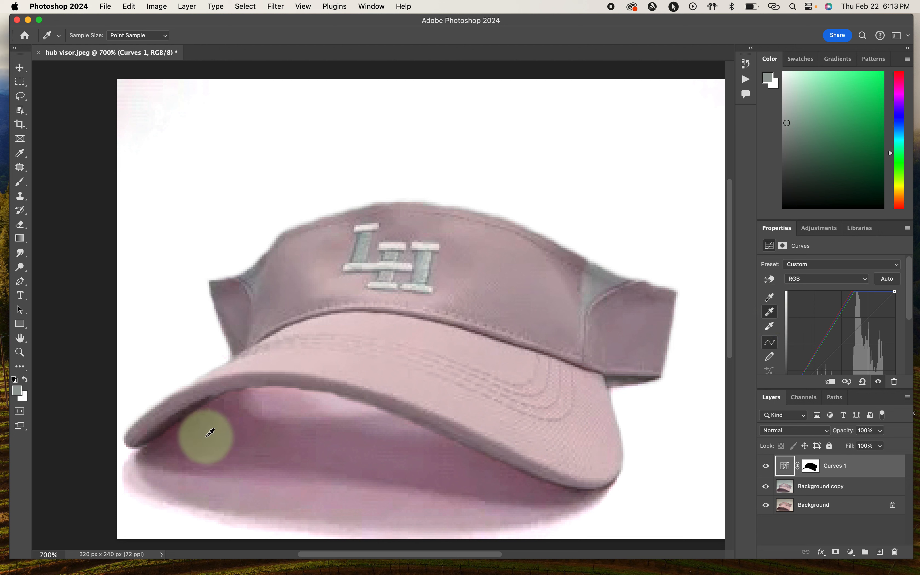
click(210, 431)
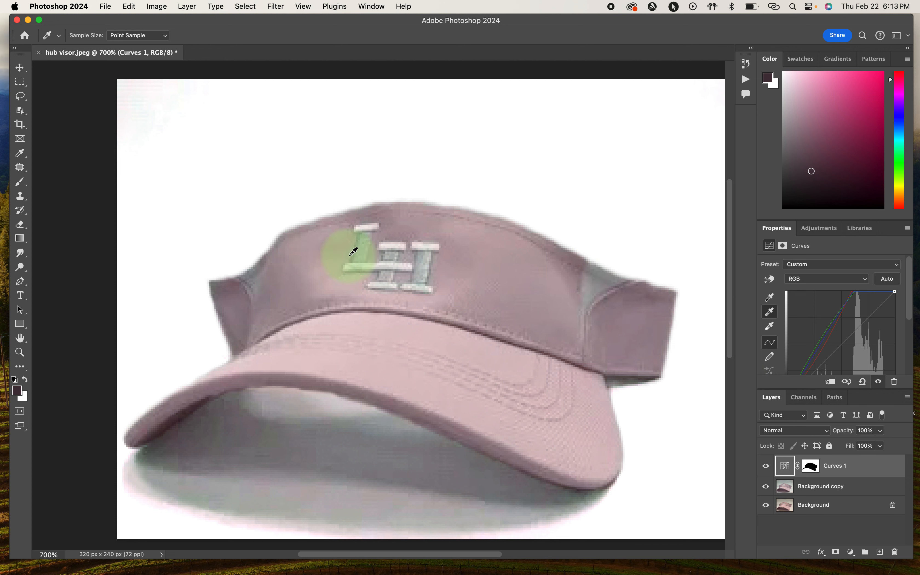
click(22, 98)
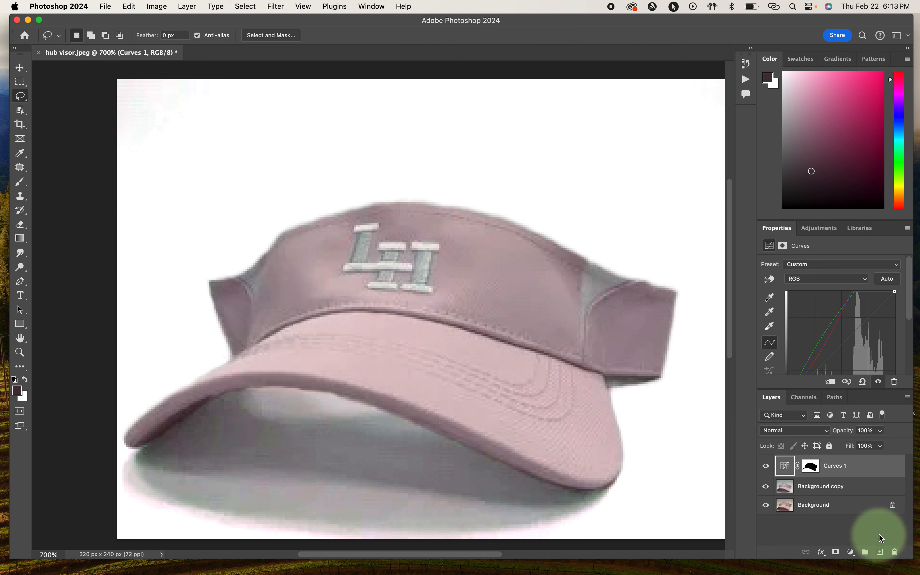
Add a Hue/Saturation adjustment layer above Curves 1 with Hue -4, Saturation +26 and Lightness +5
click(851, 552)
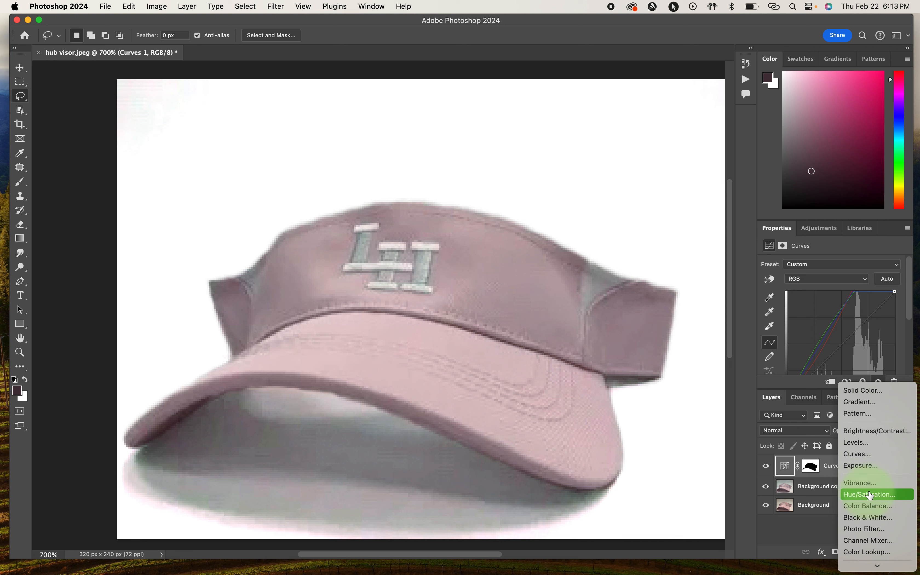
click(874, 496)
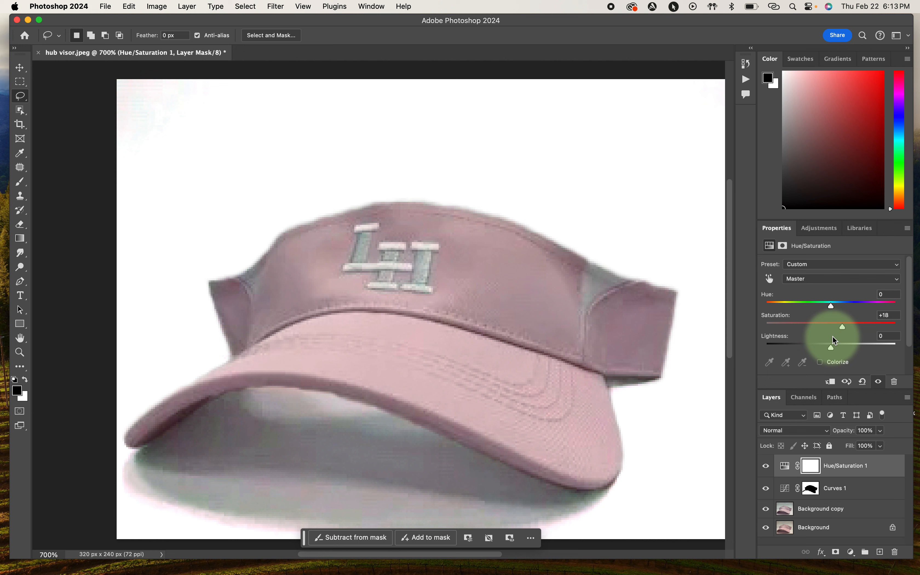
drag(830, 347, 832, 312)
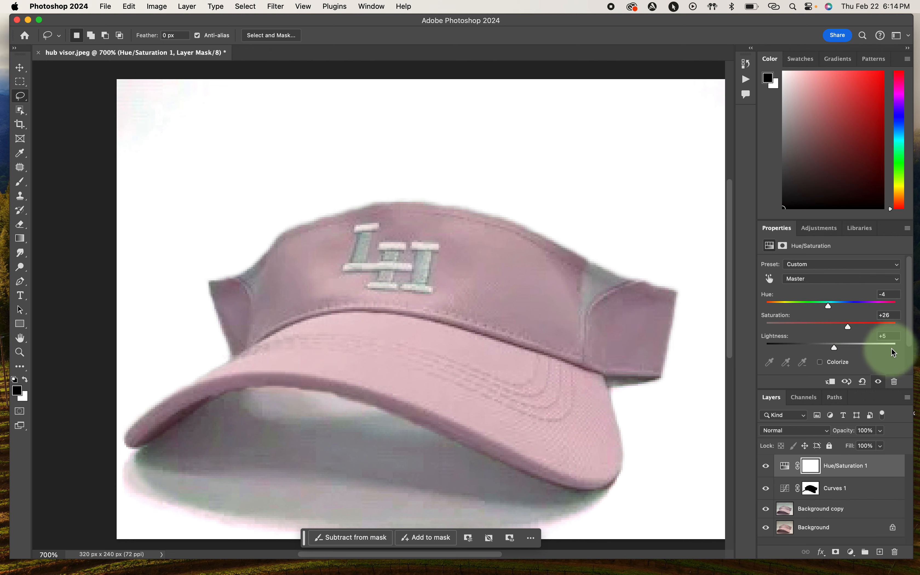
key(alt+super+equal)
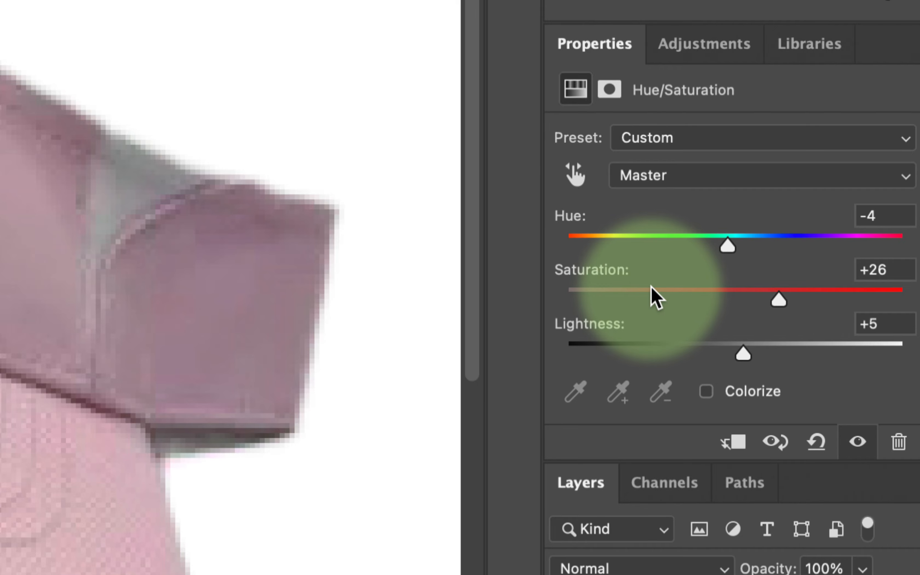
key(alt+super+minus)
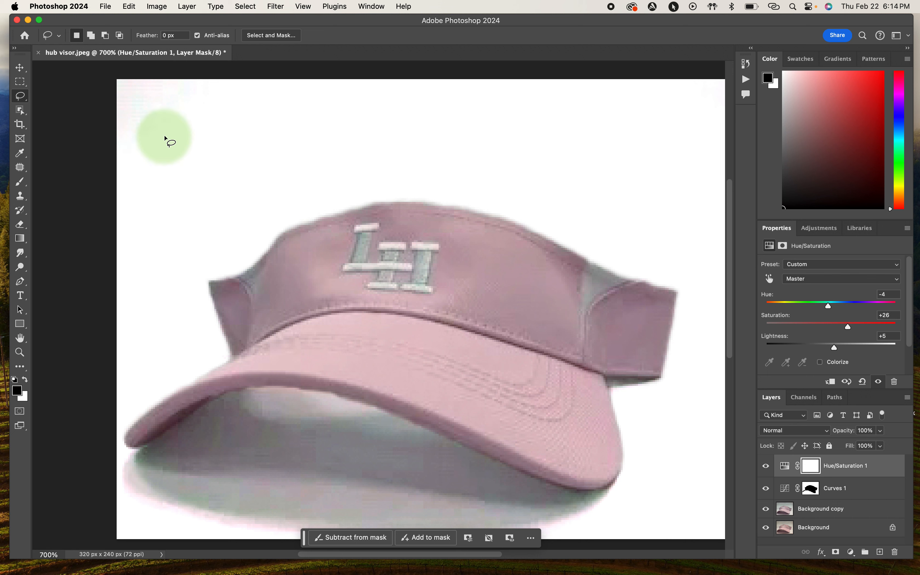
Start saving the document and create a new folder named WIP on the Desktop as its destination
click(20, 81)
click(105, 7)
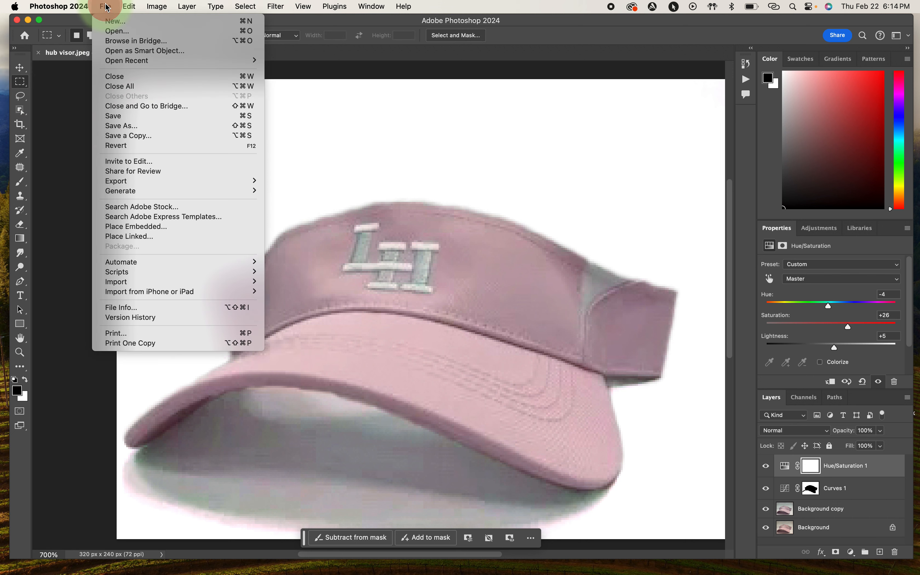
click(118, 116)
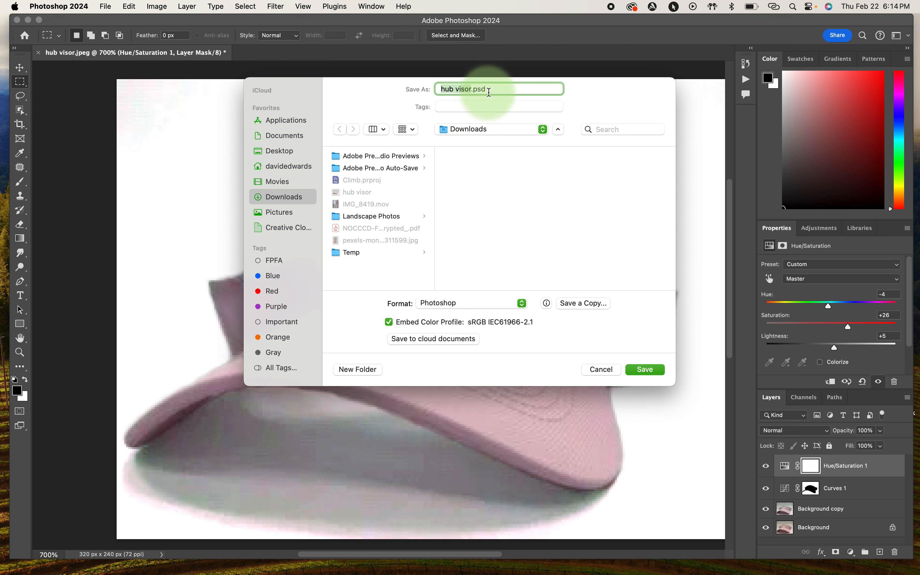
click(300, 151)
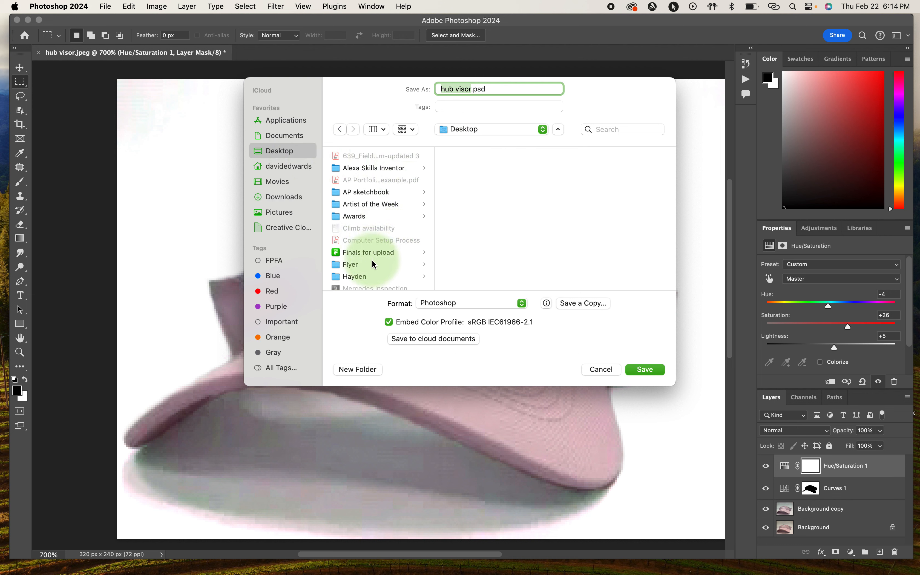
scroll(373, 265, down, 10)
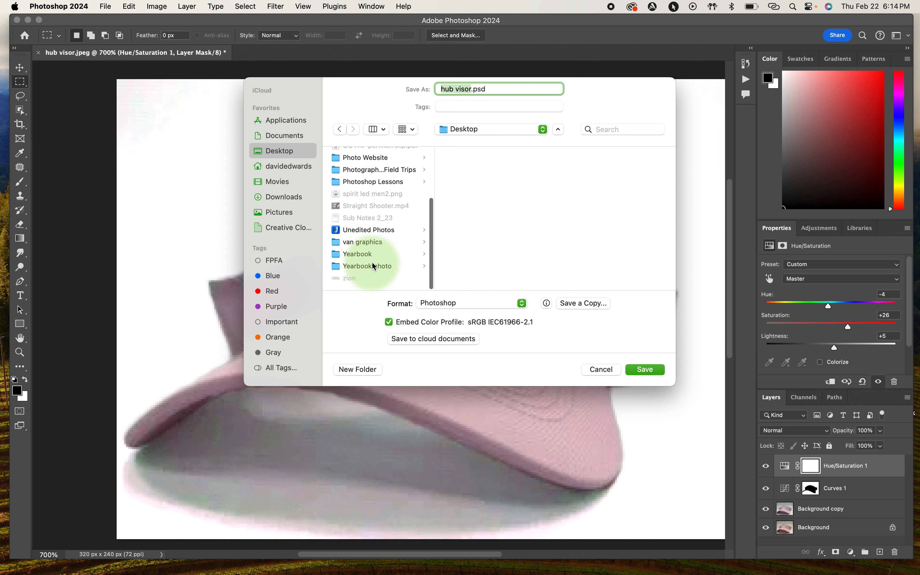
scroll(404, 210, up, 5)
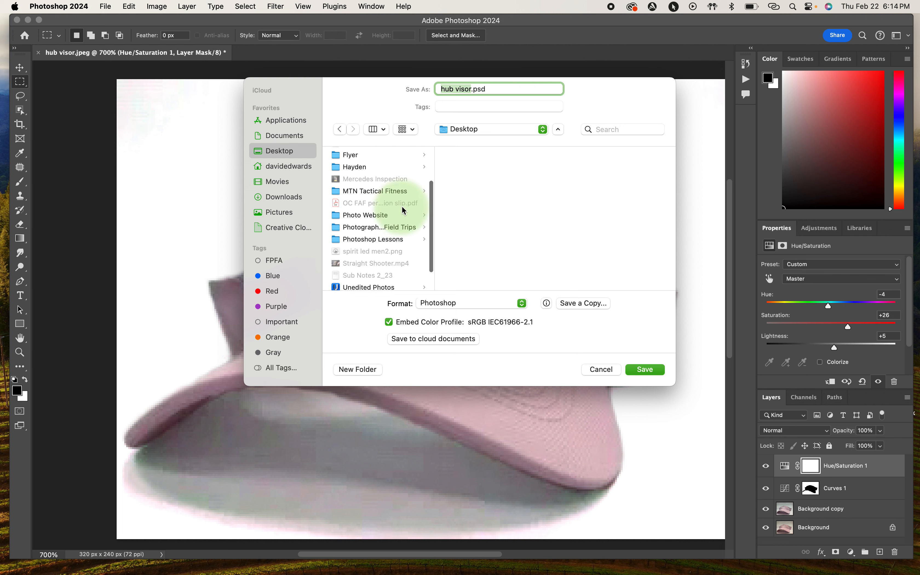
scroll(405, 210, down, 6)
click(361, 374)
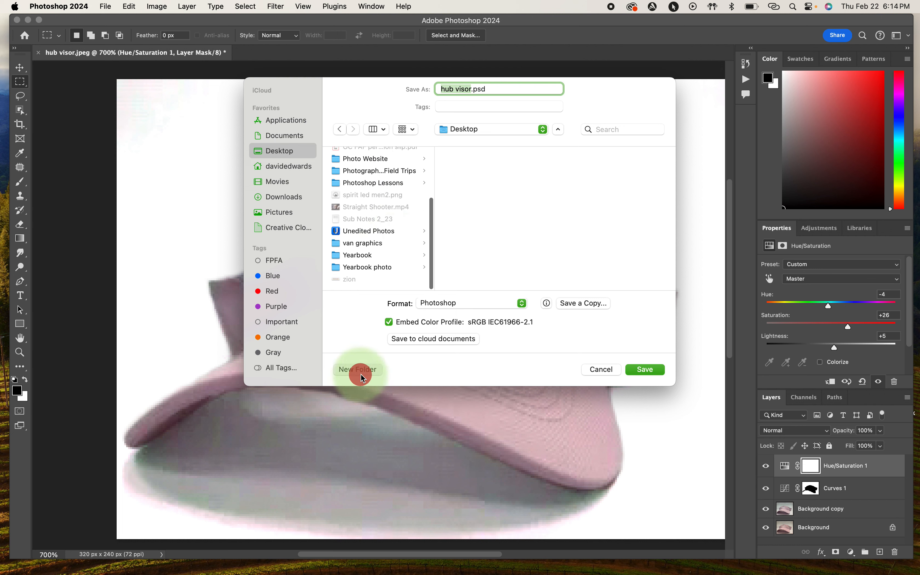
text(WIP)
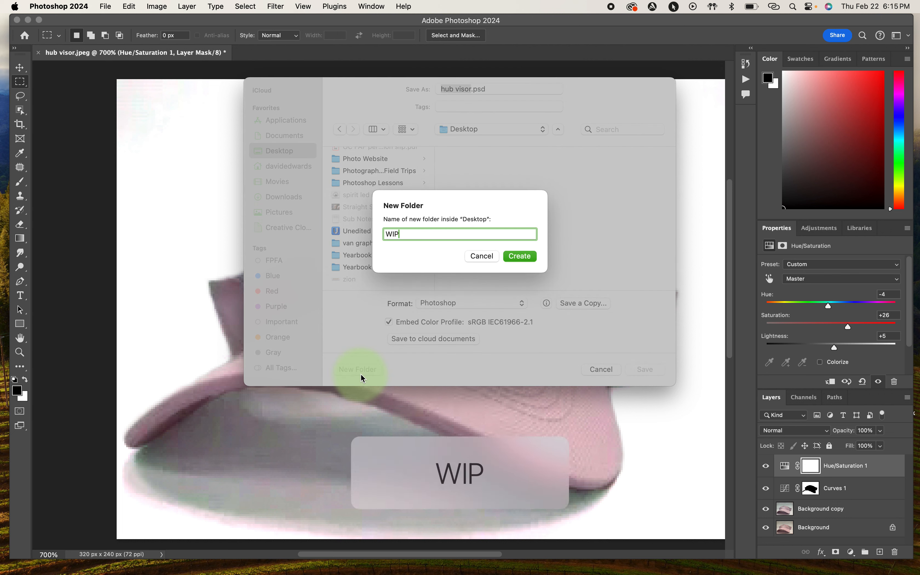
click(514, 257)
Save the document as hub visor.psd in Photoshop format in the WIP folder and close it
click(598, 285)
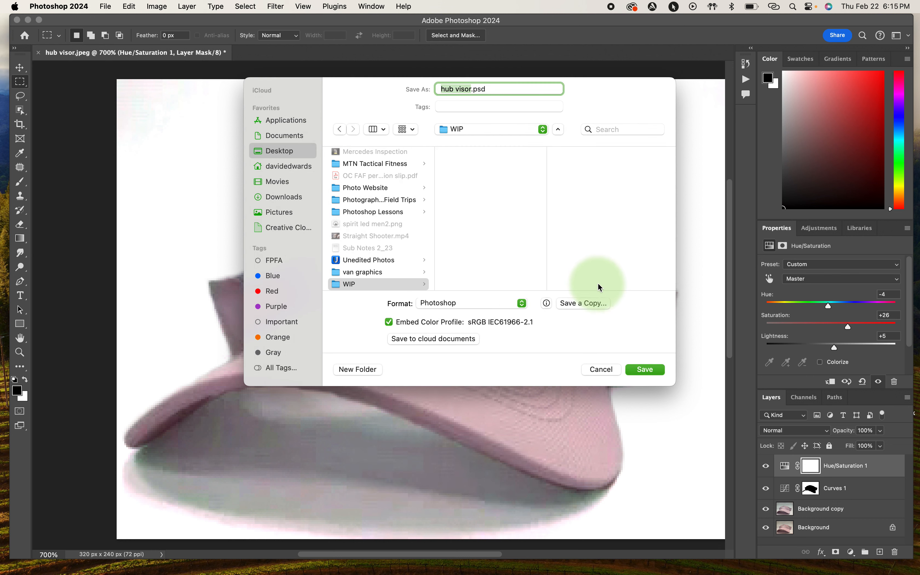
click(650, 372)
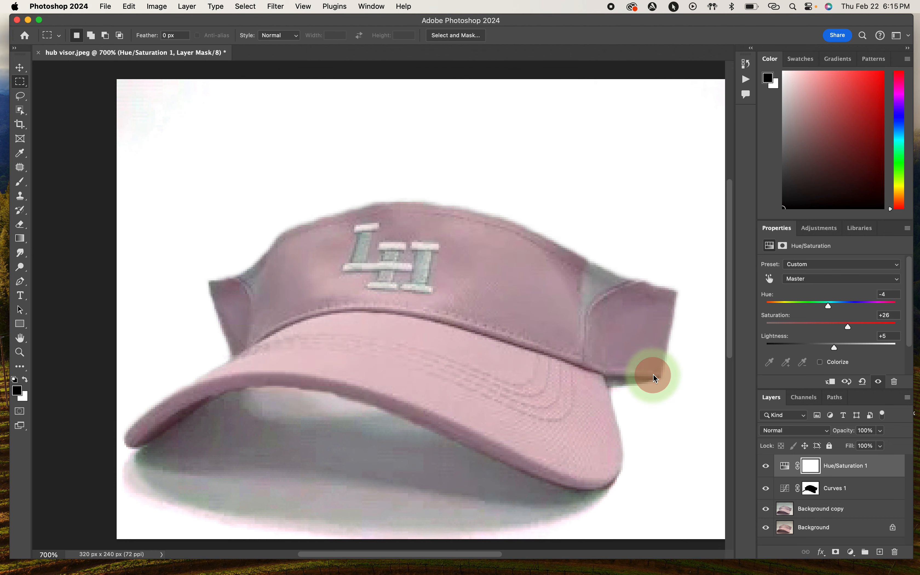
click(596, 260)
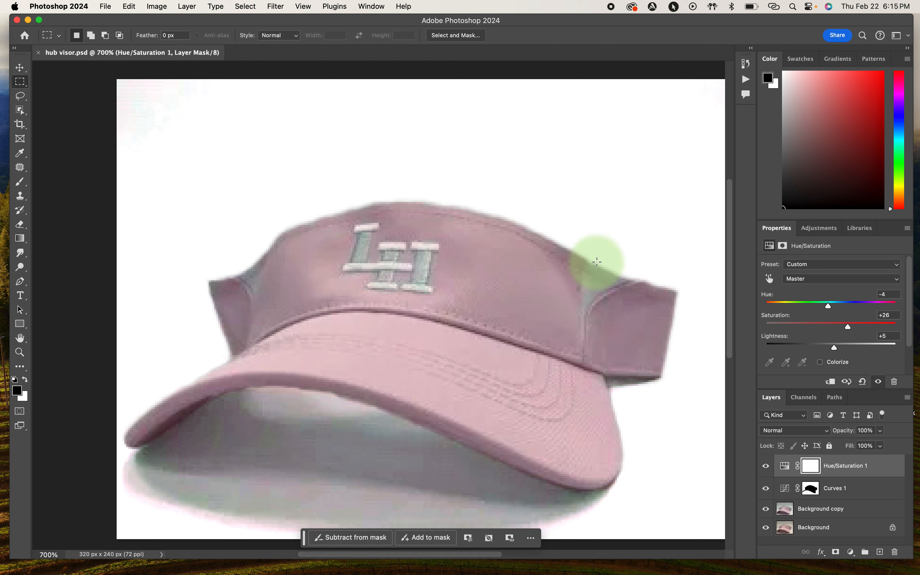
key(super)
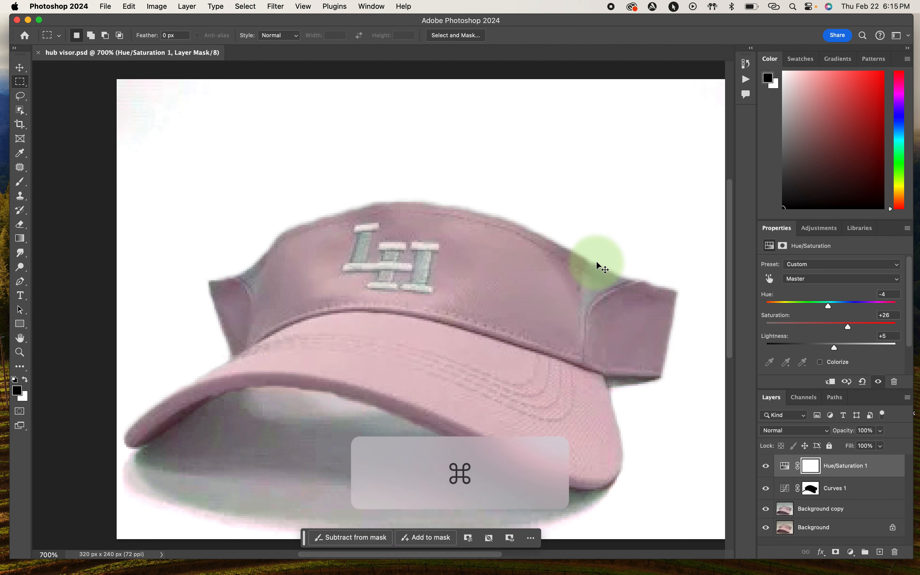
key(super+w)
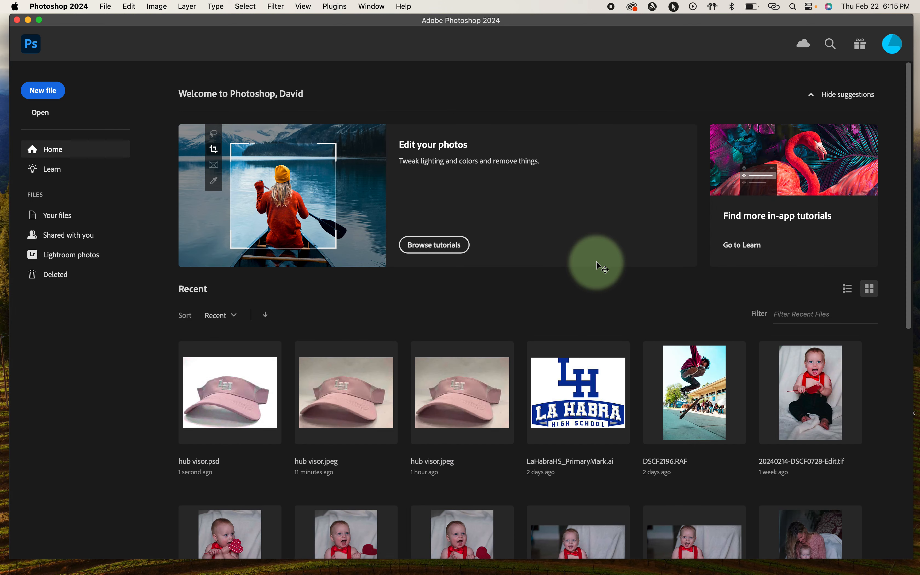